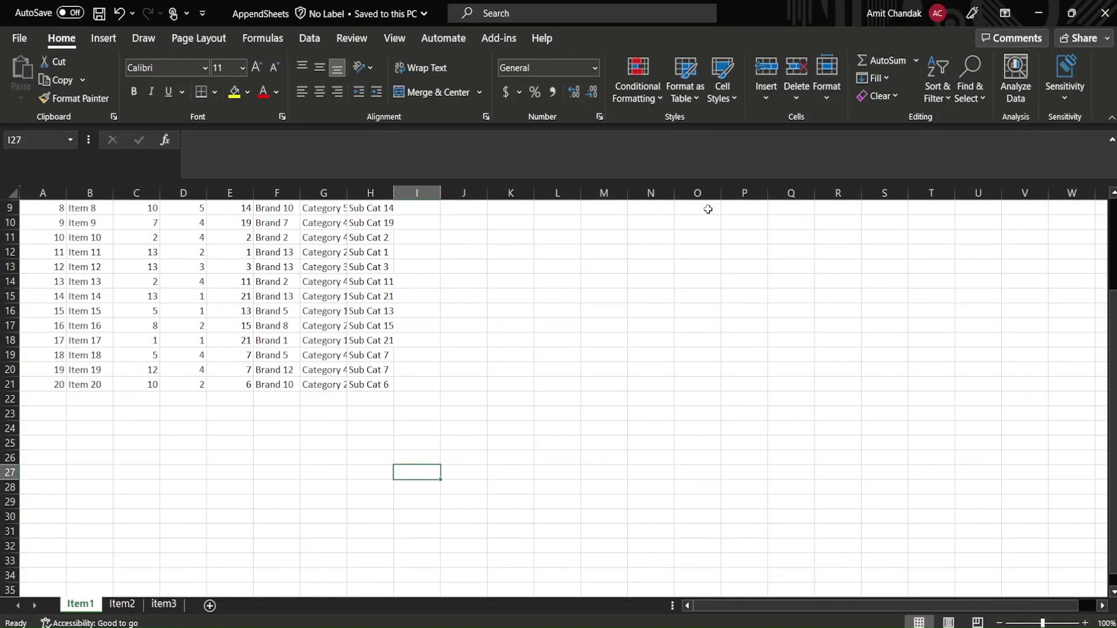
# - Review the Item2 and item3 sheets of AppendSheets, then return to Item1
pyautogui.click(121, 604)
pyautogui.click(163, 605)
pyautogui.hotkey('ctrl', 'pageup')
pyautogui.hotkey('ctrl', 'pageup')
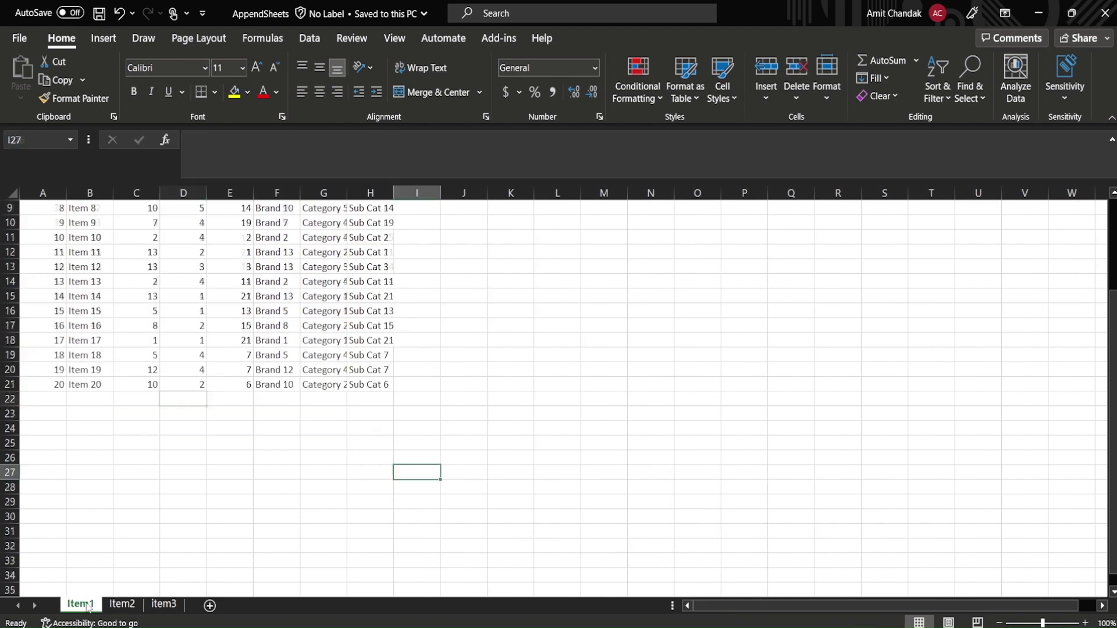
# - View the item3 sheet, then highlight Power BI's Import data from Excel, Excel workbook and Get data buttons
pyautogui.click(163, 605)
pyautogui.click(170, 526)
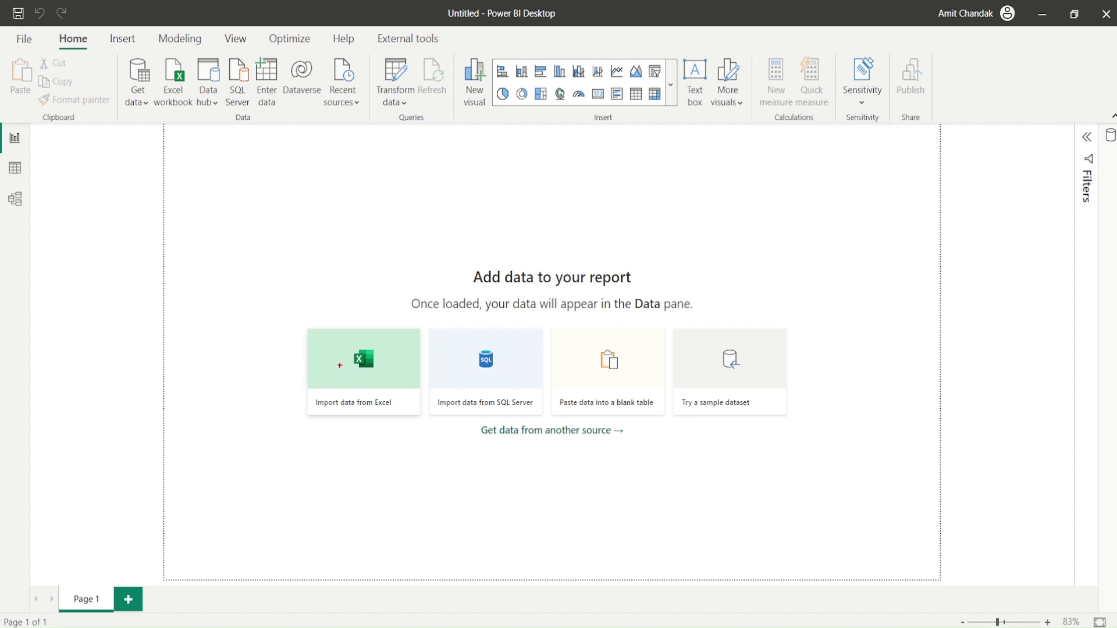
pyautogui.moveTo(300, 328)
pyautogui.mouseDown()
pyautogui.moveTo(428, 456)
pyautogui.moveTo(430, 430)
pyautogui.mouseUp()
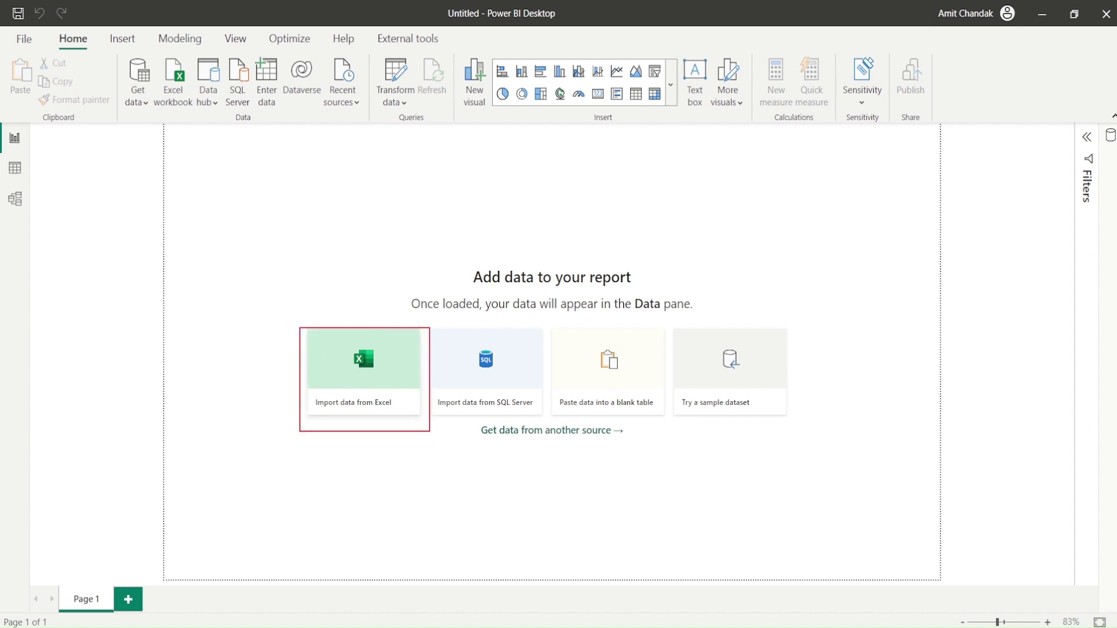
pyautogui.moveTo(155, 55); pyautogui.dragTo(194, 116)
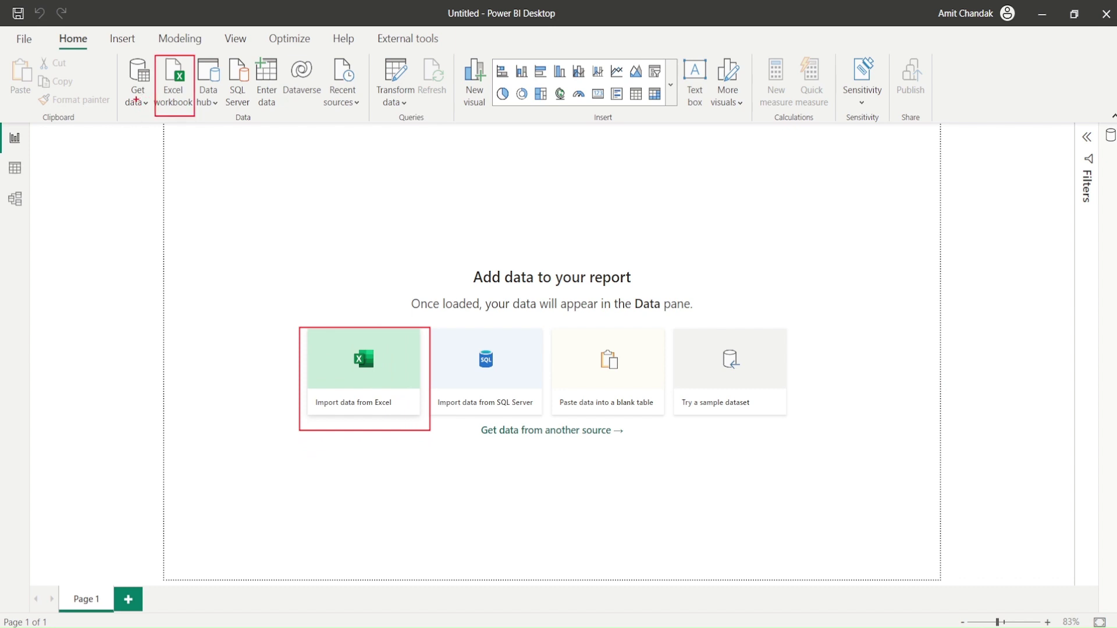
pyautogui.moveTo(118, 55); pyautogui.dragTo(155, 114)
# - Start an Excel import and open the AppendSheets workbook
pyautogui.press('Escape')
pyautogui.click(346, 379)
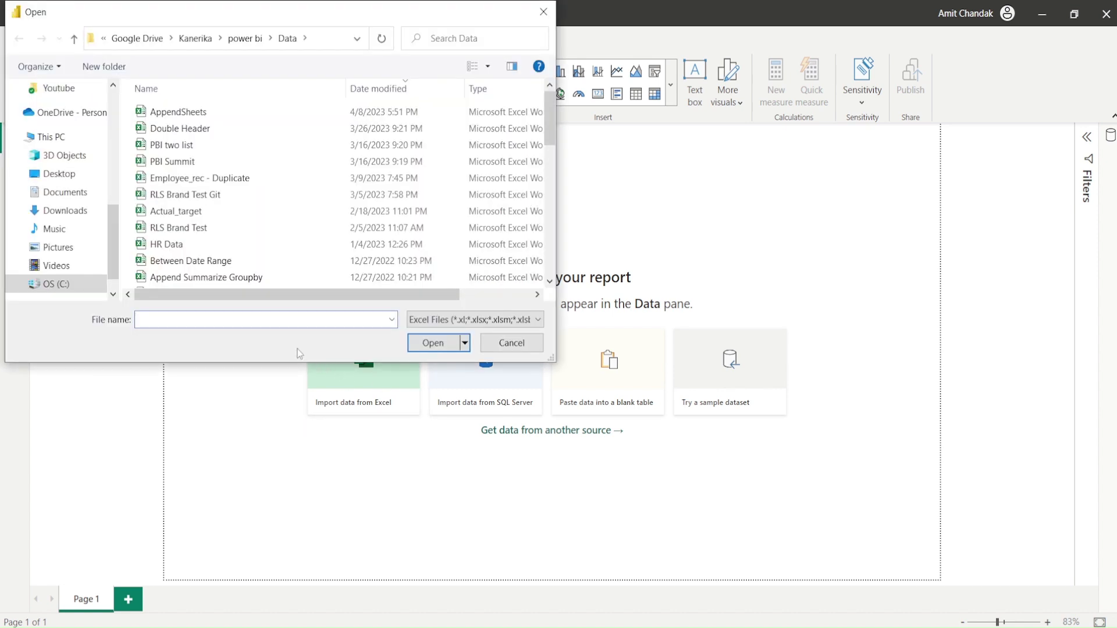
pyautogui.click(177, 111)
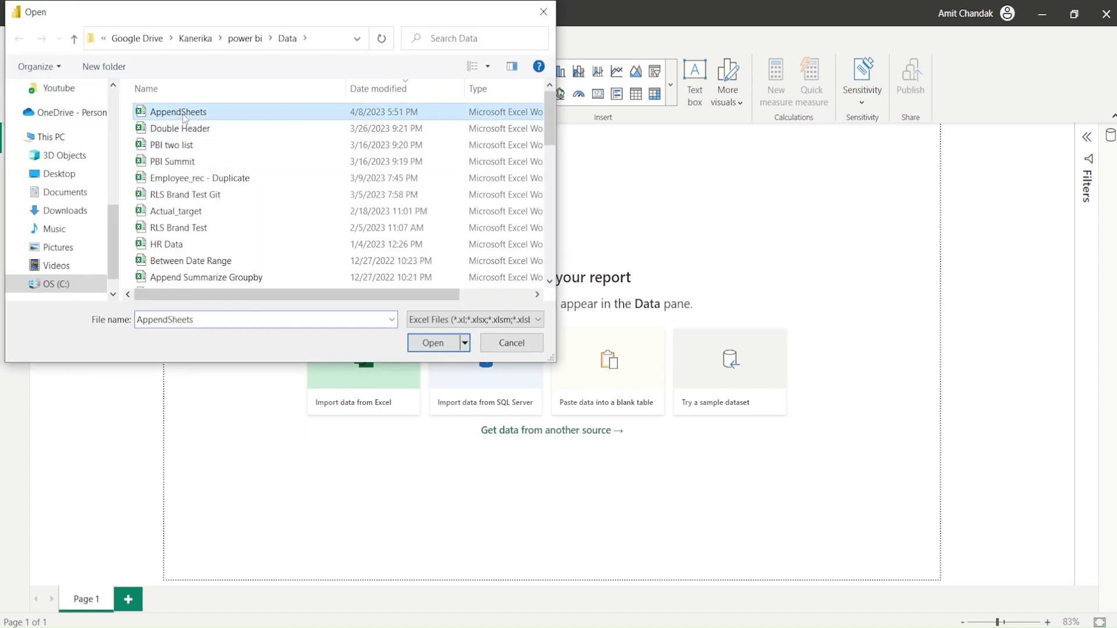
pyautogui.click(432, 343)
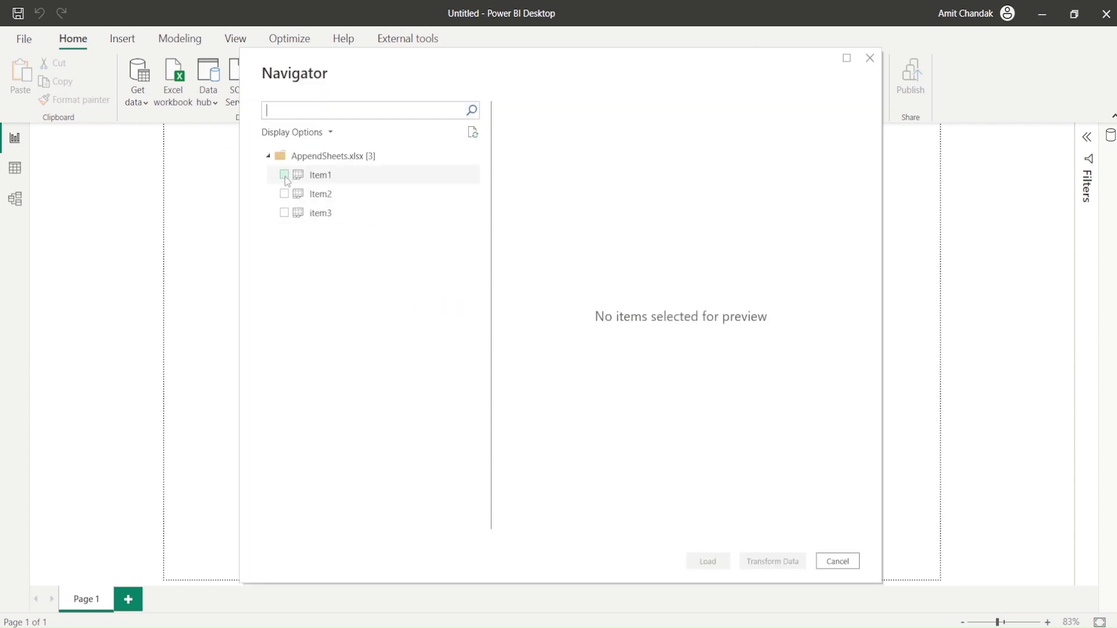
# - Tick the Item1, Item2 and item3 sheets in Navigator and send them to Power Query
pyautogui.click(284, 175)
pyautogui.click(285, 193)
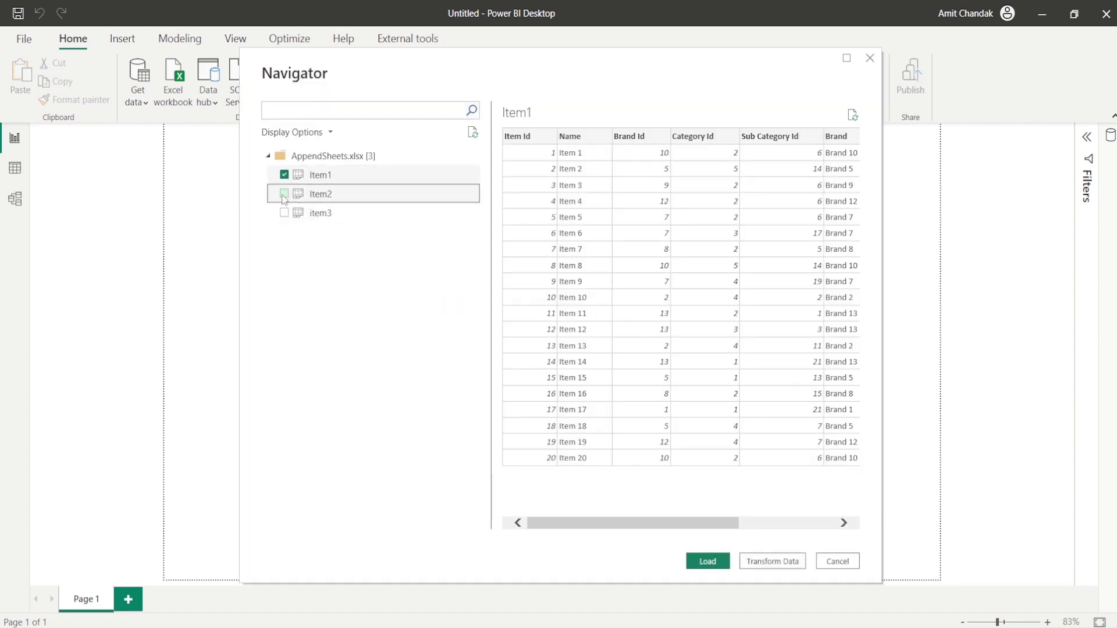
pyautogui.click(284, 213)
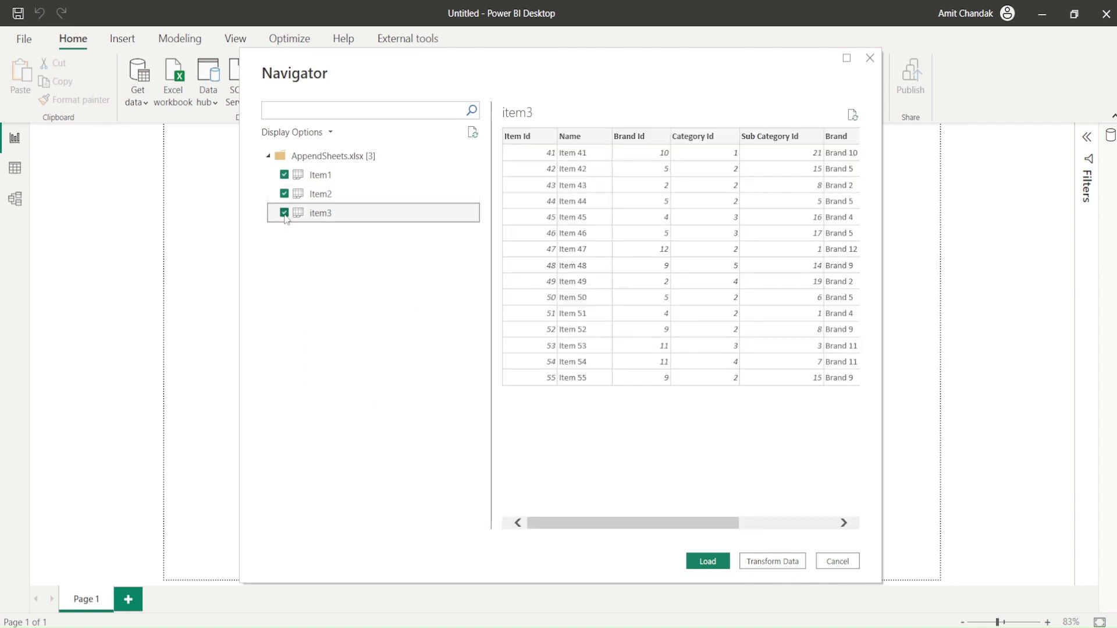
pyautogui.moveTo(270, 164); pyautogui.dragTo(294, 235)
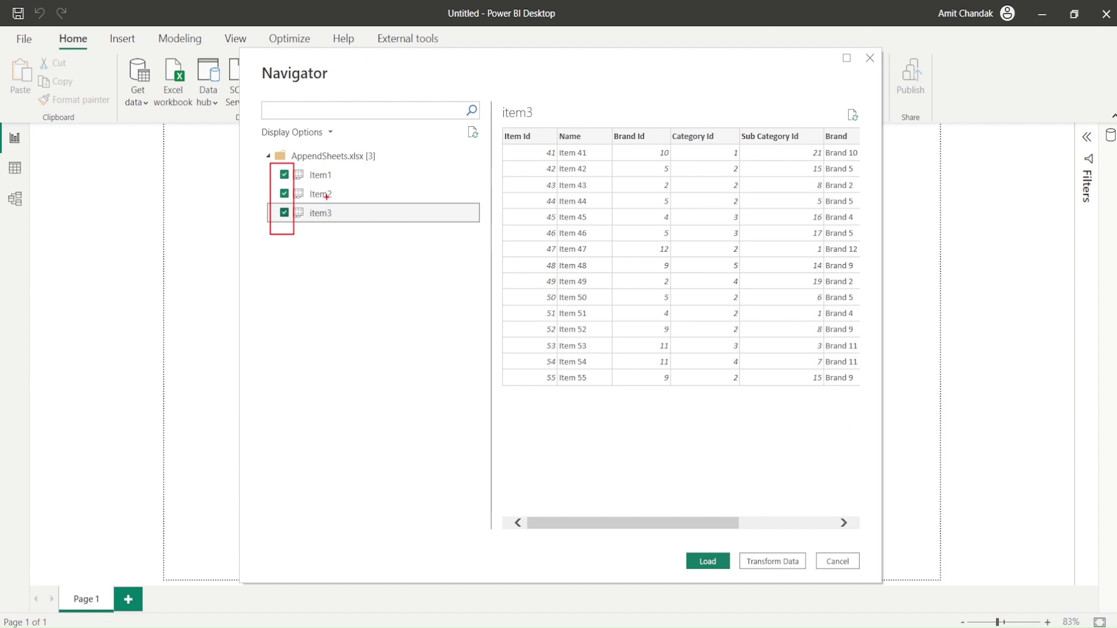
pyautogui.press('Escape')
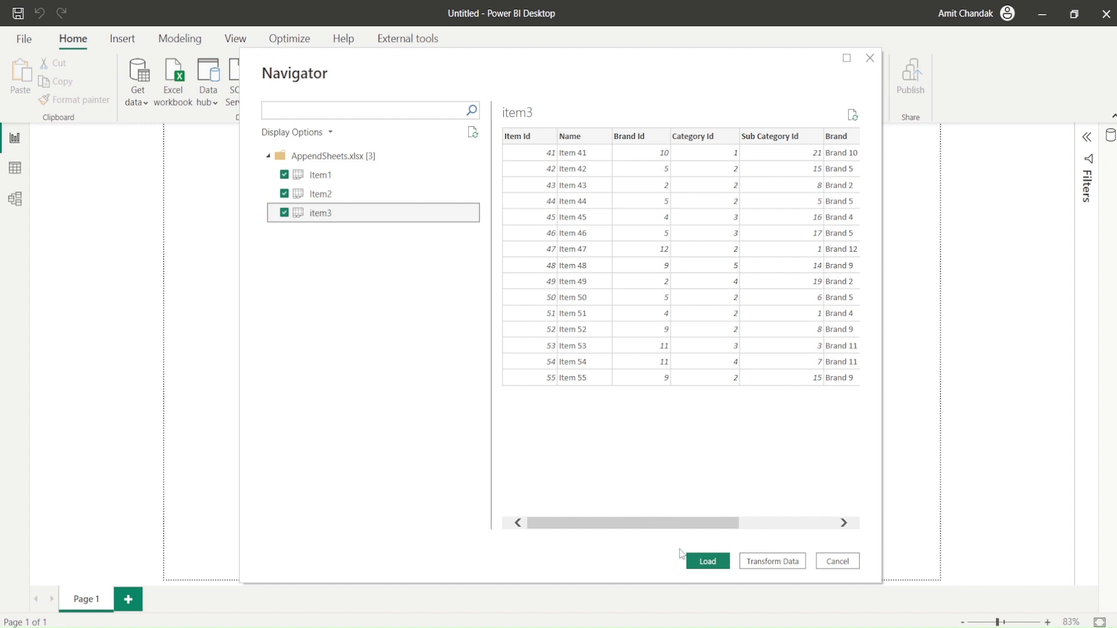
pyautogui.hotkey('ctrl', '2')
pyautogui.moveTo(677, 539)
pyautogui.mouseDown()
pyautogui.moveTo(694, 562)
pyautogui.moveTo(733, 576)
pyautogui.moveTo(811, 573)
pyautogui.mouseUp()
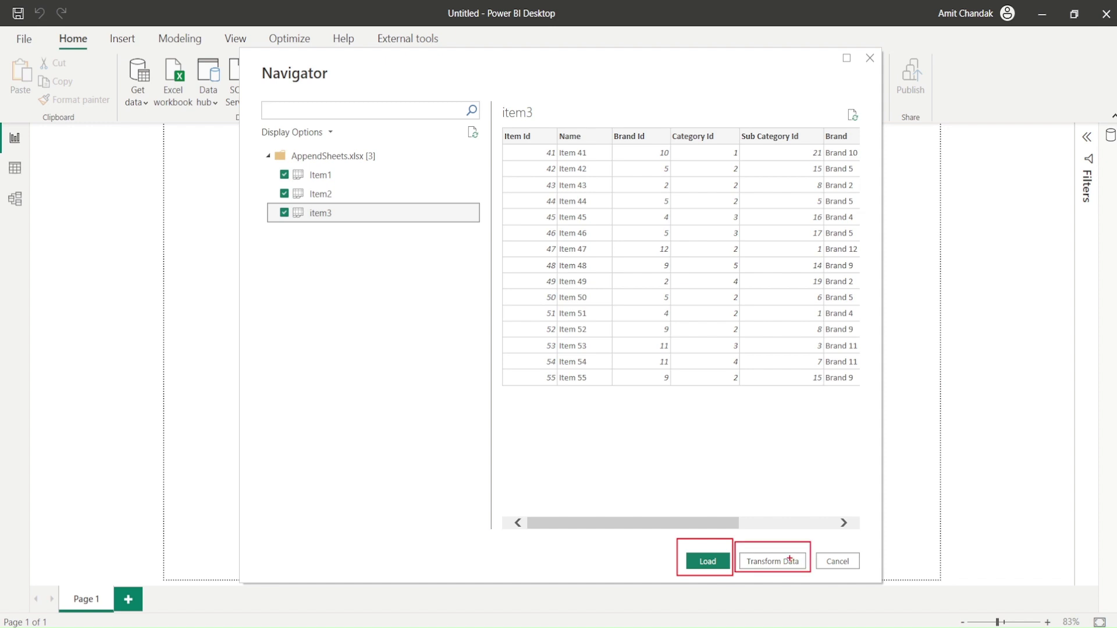
pyautogui.press('Escape')
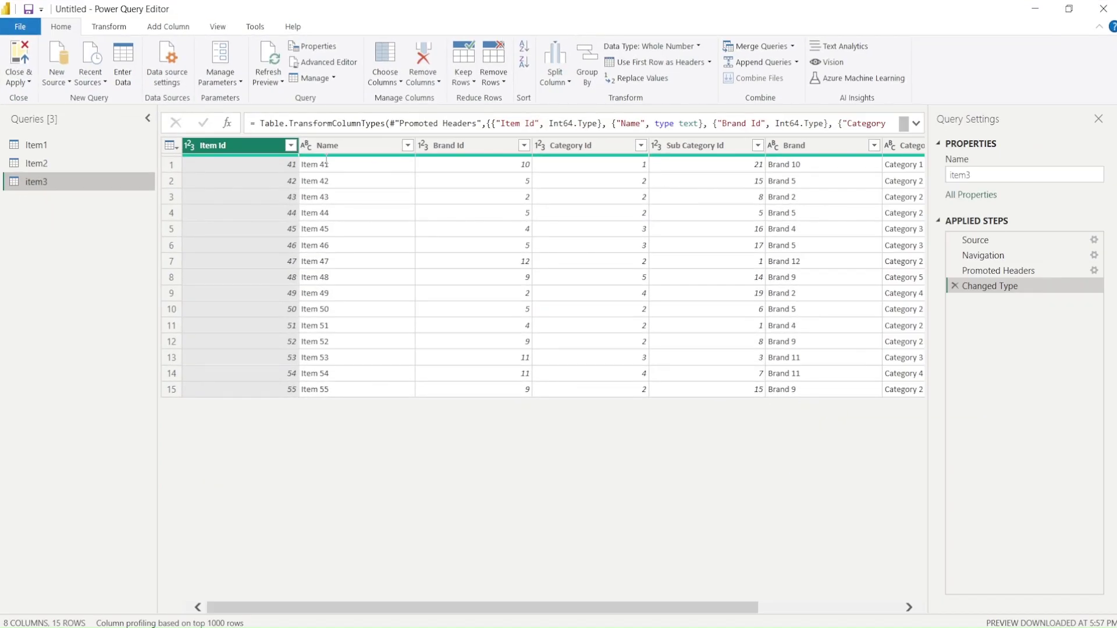
# - Preview the Item1 and item3 query data, ending on Item1
pyautogui.click(34, 145)
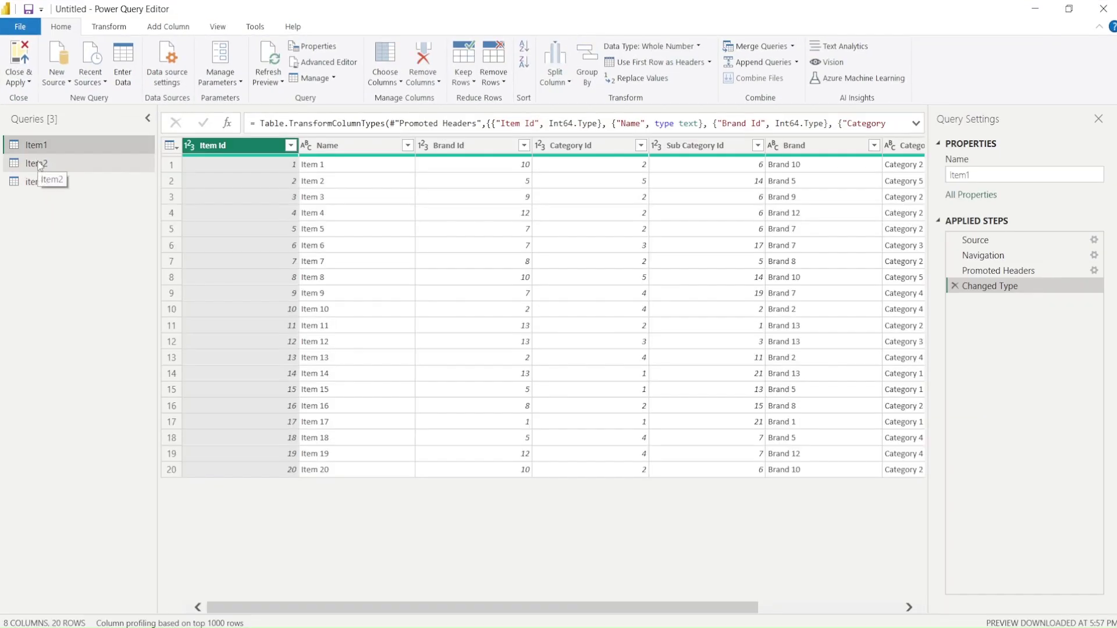
pyautogui.click(38, 183)
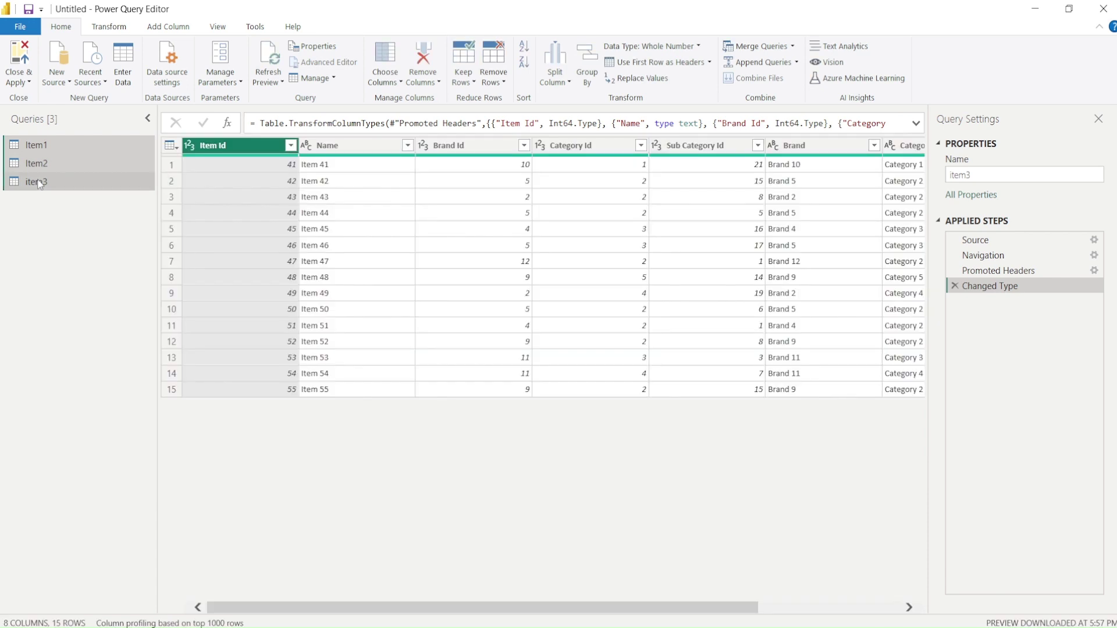
pyautogui.click(50, 149)
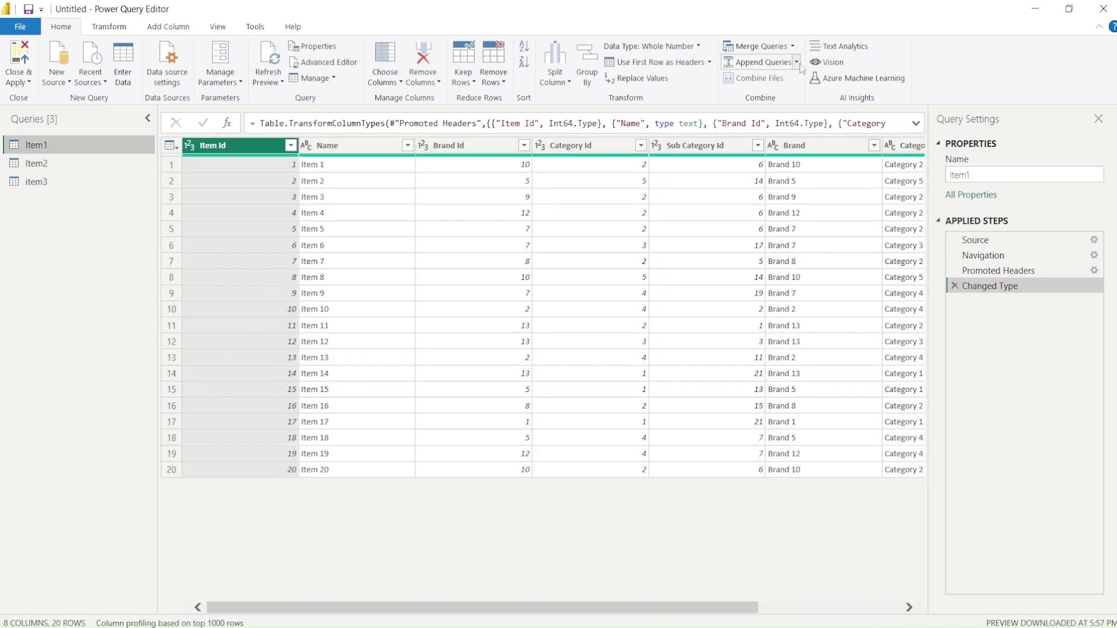
# - Append Item2 and item3 onto Item1 as three or more tables, giving 55 rows
pyautogui.click(797, 63)
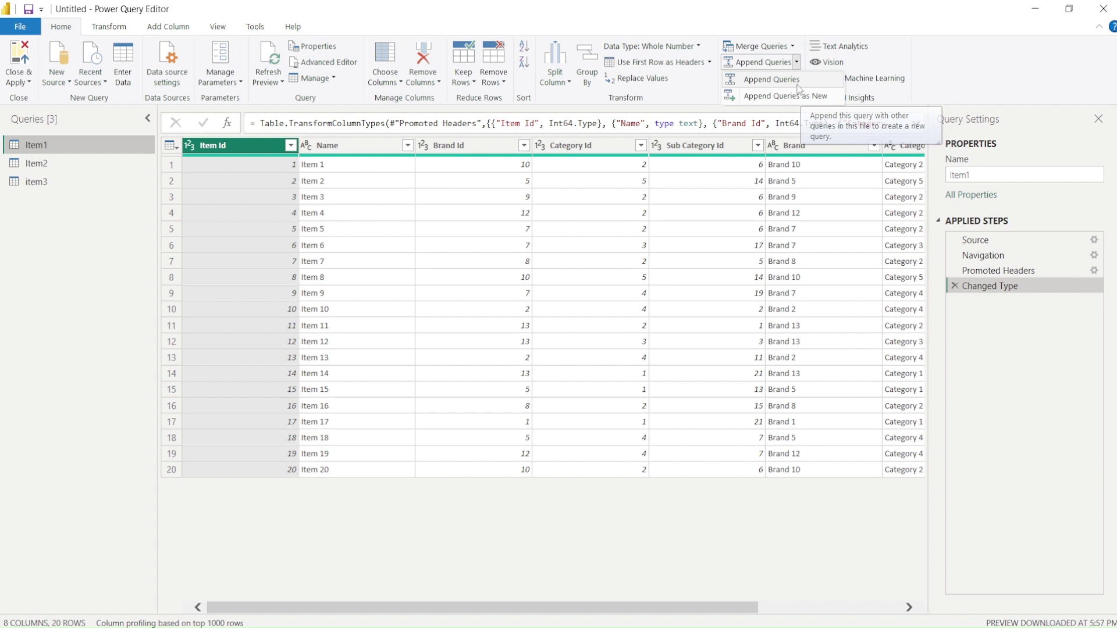
pyautogui.click(797, 80)
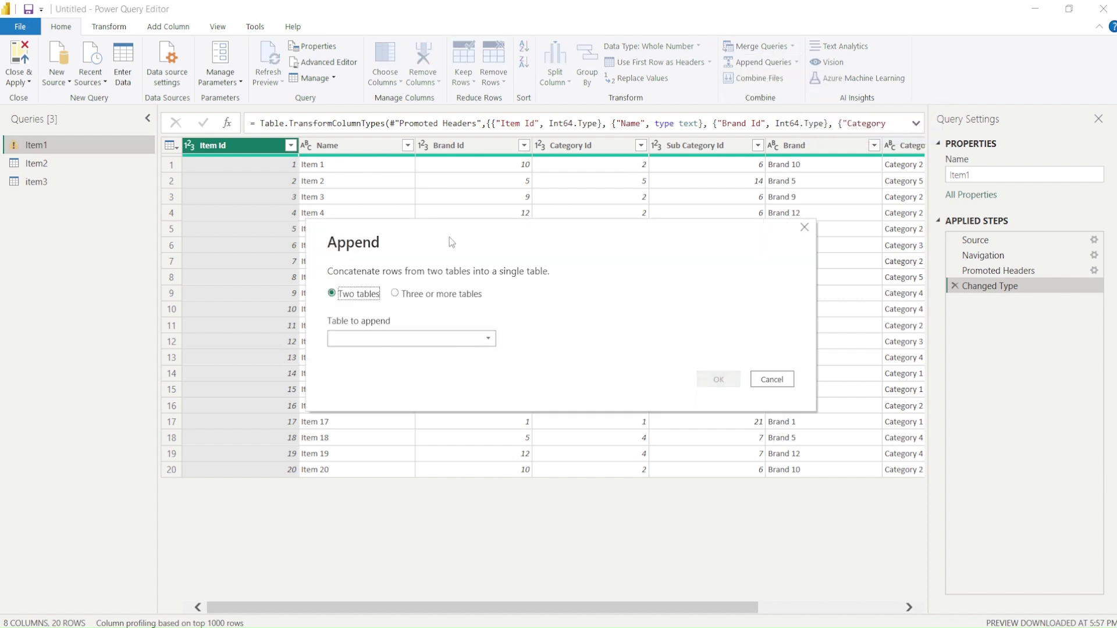
pyautogui.click(407, 295)
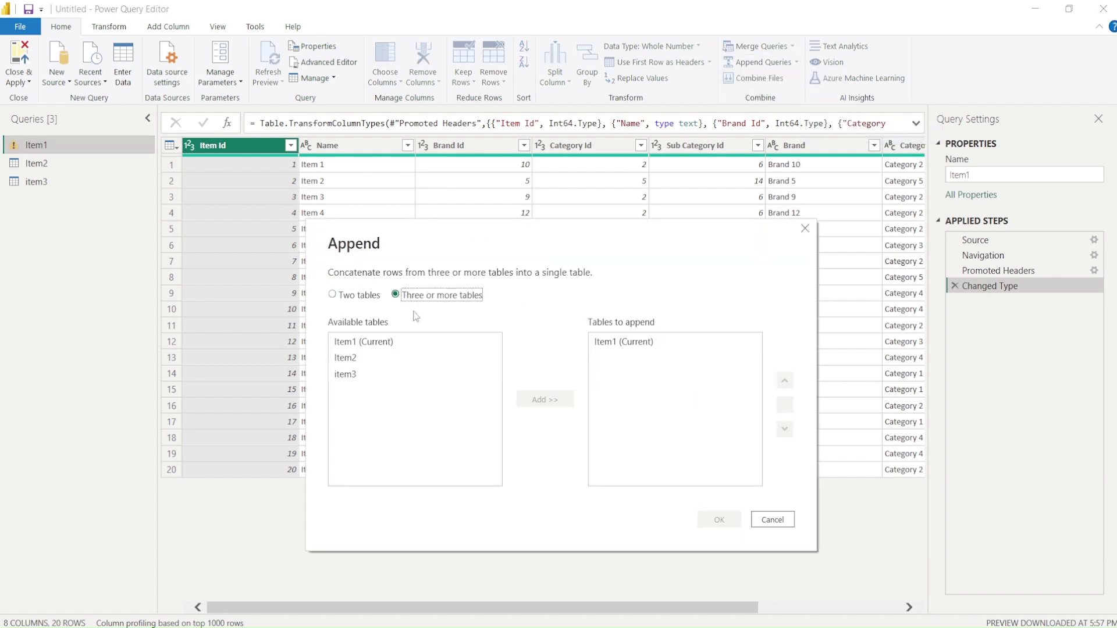
pyautogui.click(349, 360)
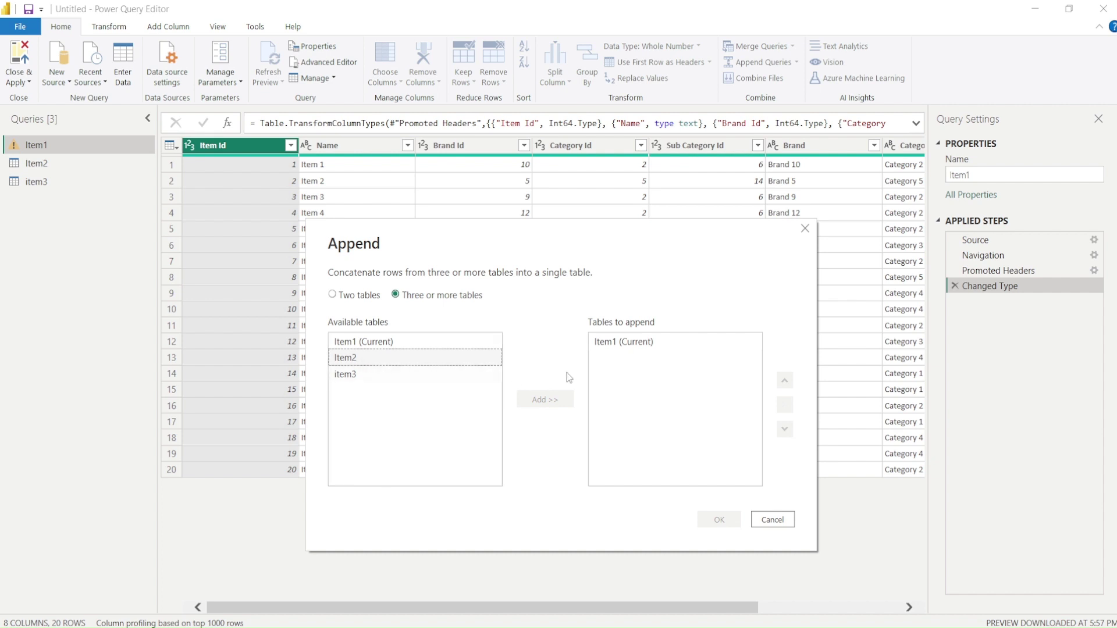
pyautogui.click(387, 359)
pyautogui.click(541, 399)
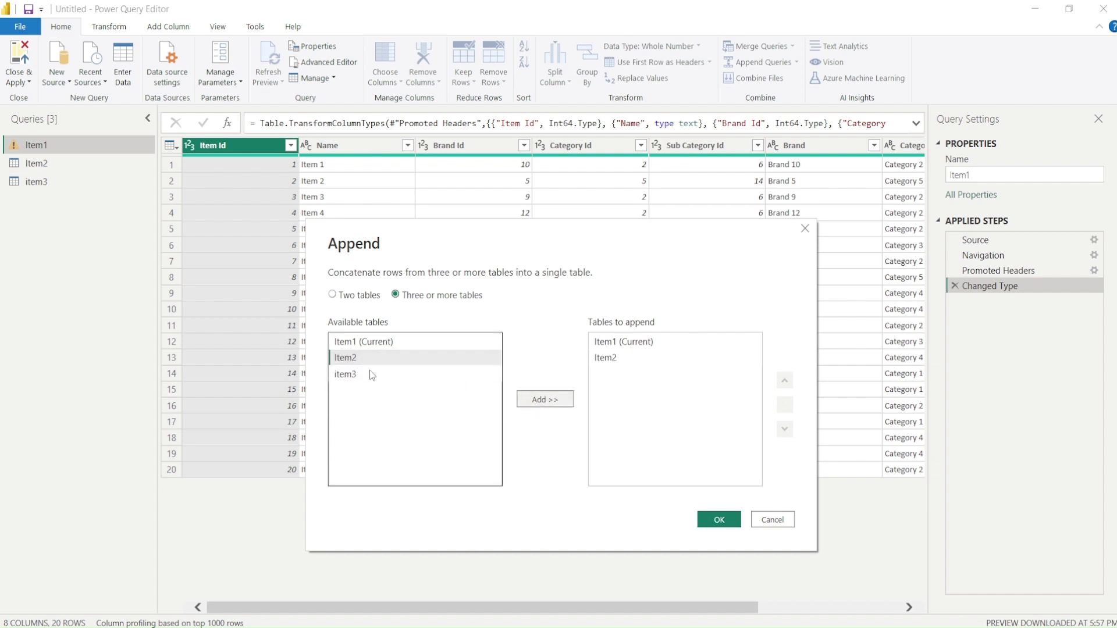
pyautogui.click(372, 375)
pyautogui.click(543, 402)
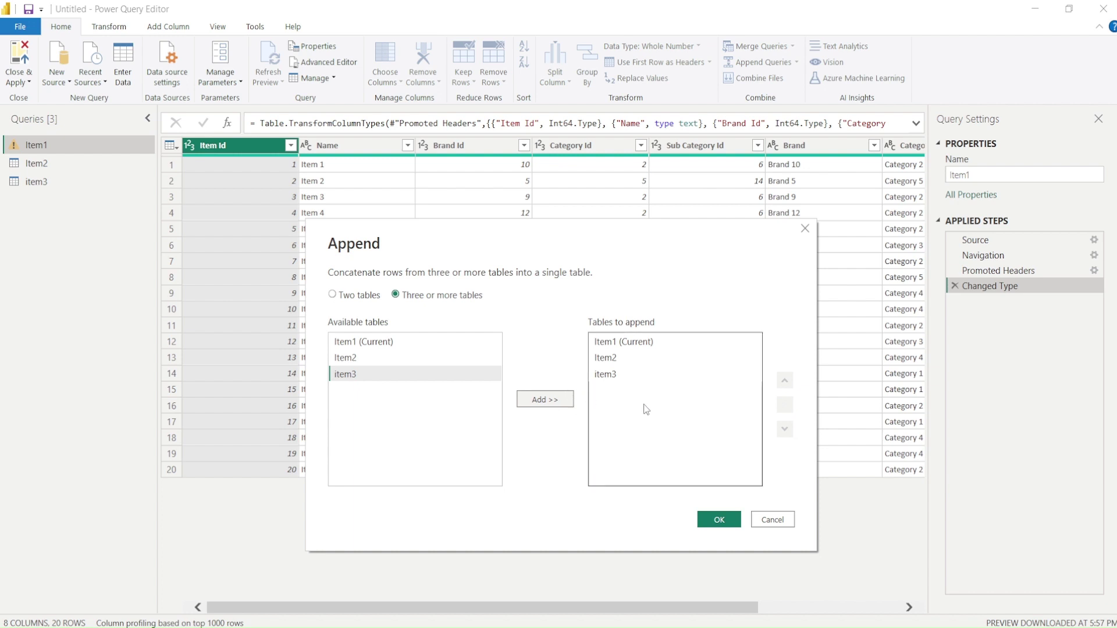
pyautogui.click(719, 520)
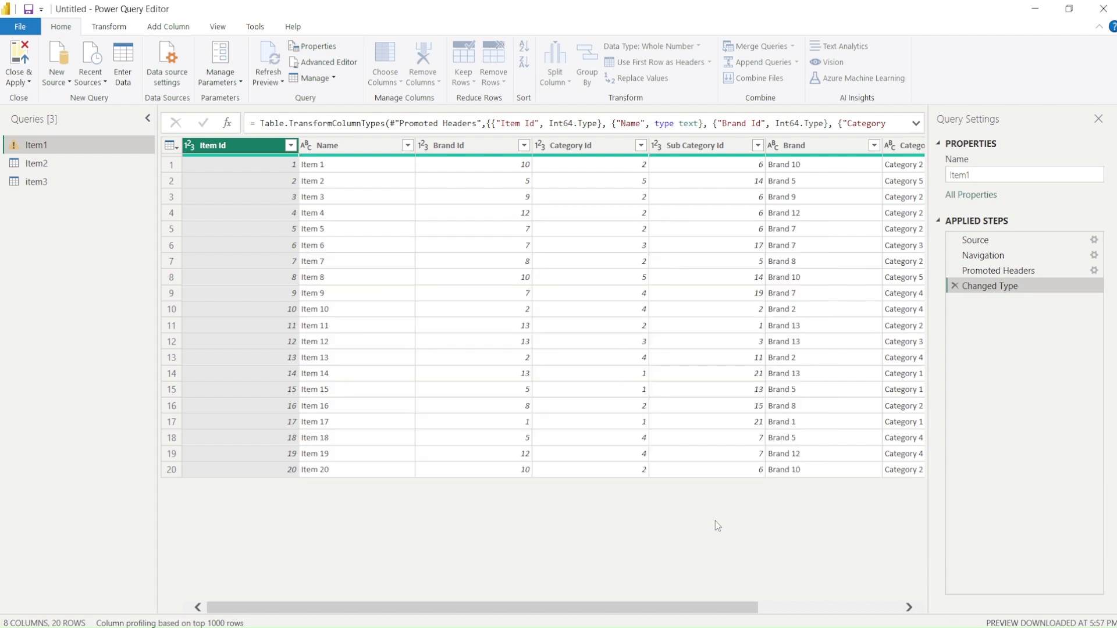
pyautogui.scroll(-4, 329, 395)
pyautogui.scroll(-5, 330, 395)
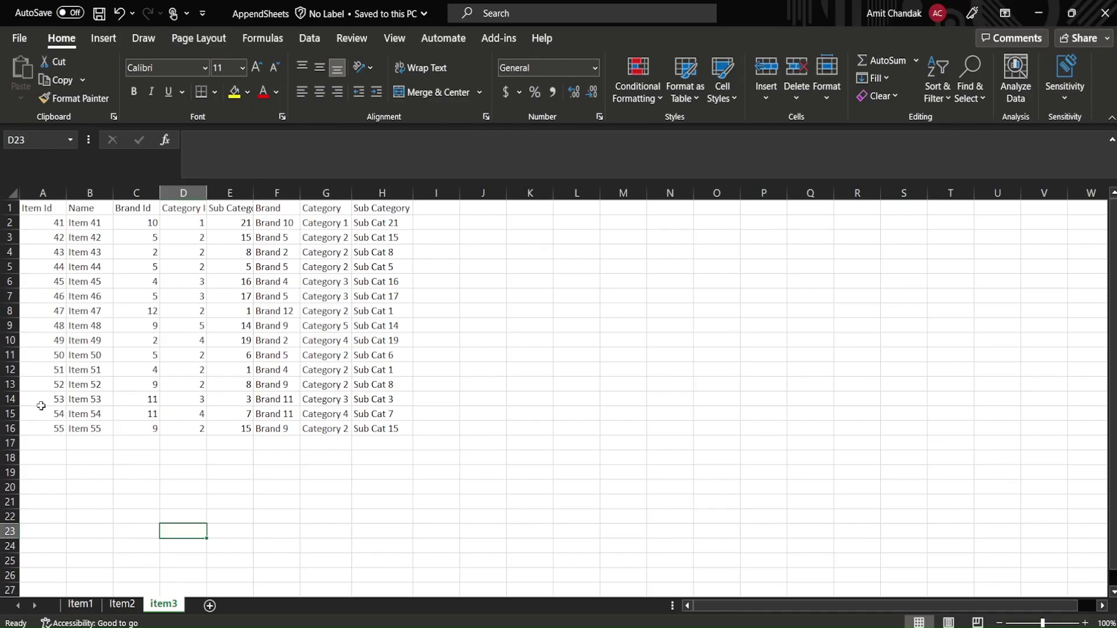
# - Copy the Item 54 and Item 55 rows into a new Sheet4
pyautogui.moveTo(38, 414); pyautogui.dragTo(357, 425)
pyautogui.hotkey('ctrl', 'c')
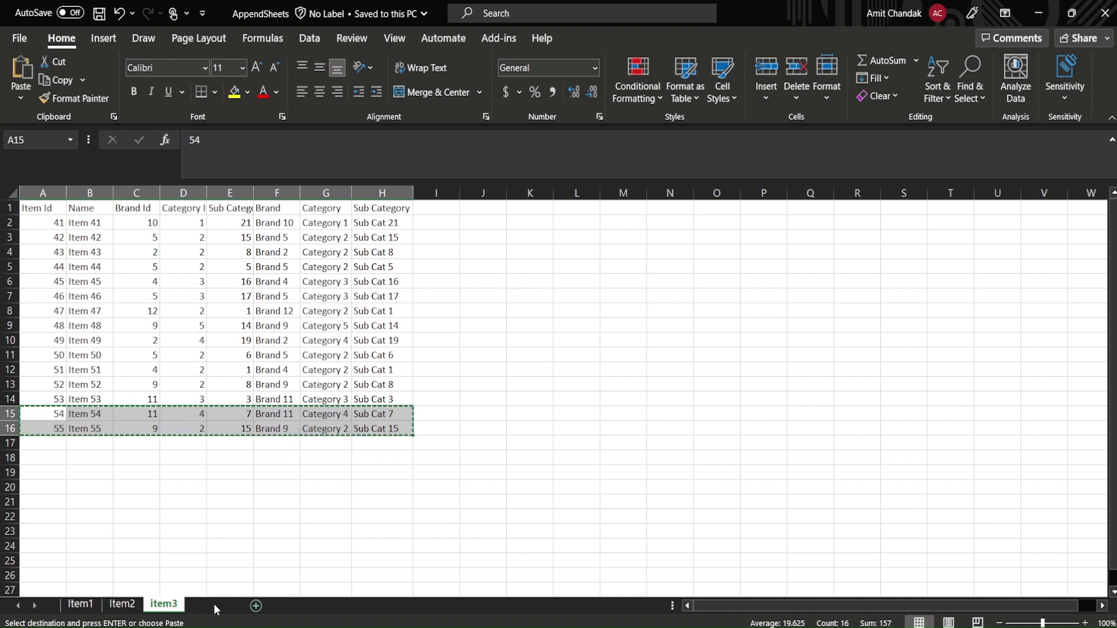
pyautogui.click(209, 605)
pyautogui.hotkey('ctrl', 'v')
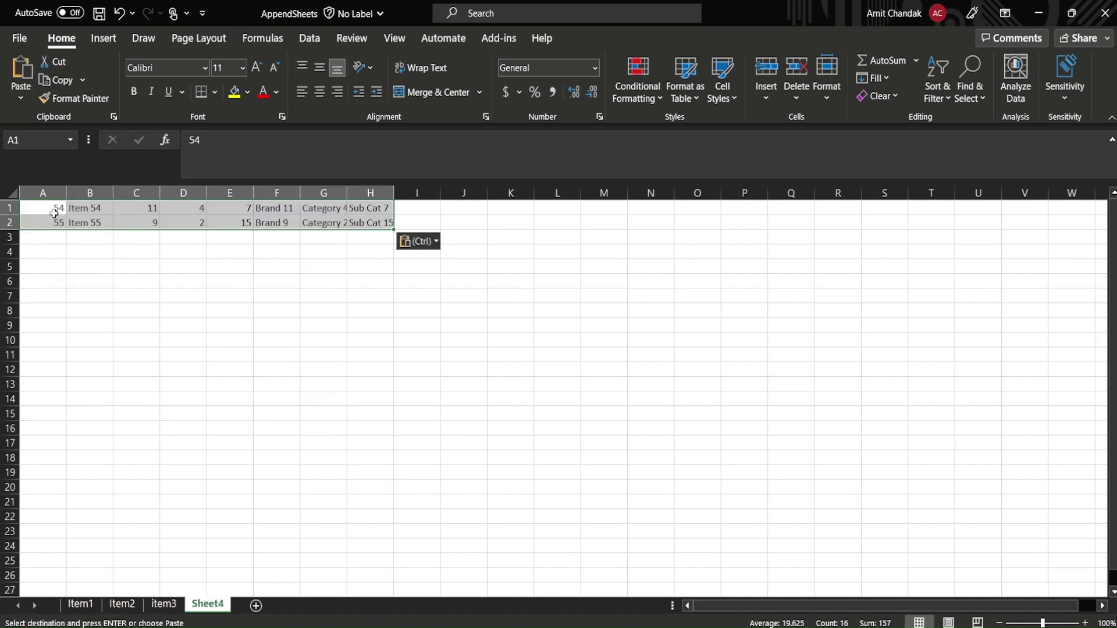
pyautogui.click(54, 210)
pyautogui.press('Down')
pyautogui.doubleClick(54, 209)
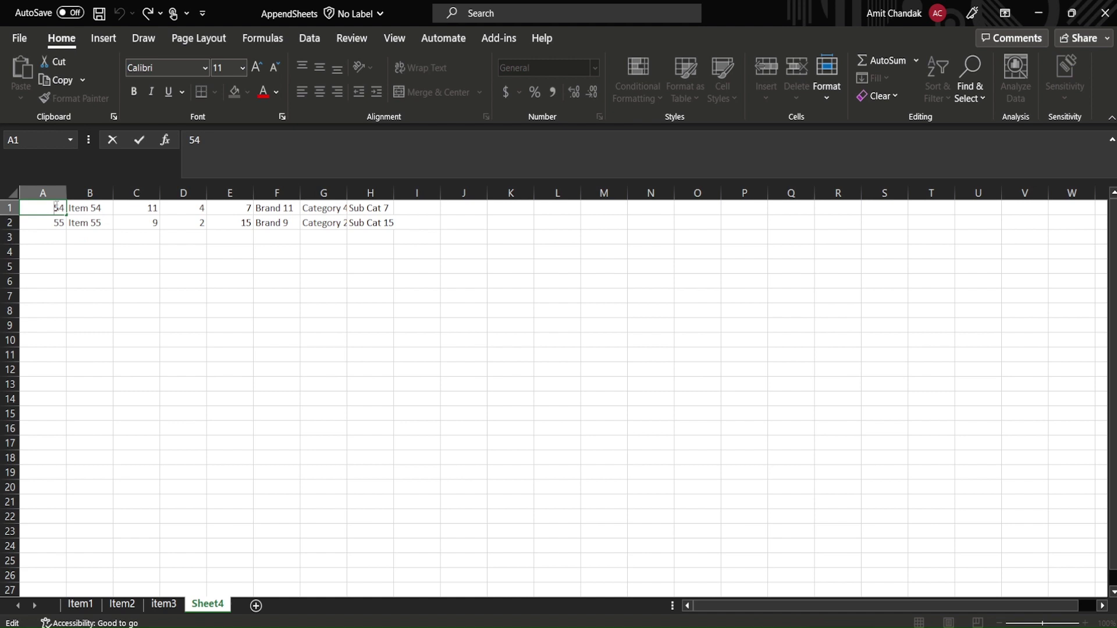
pyautogui.doubleClick(58, 208)
# - Paste item3's header and first two rows onto Sheet4 at A1
pyautogui.click(164, 604)
pyautogui.moveTo(34, 210); pyautogui.dragTo(366, 239)
pyautogui.hotkey('ctrl', 'c')
pyautogui.click(207, 604)
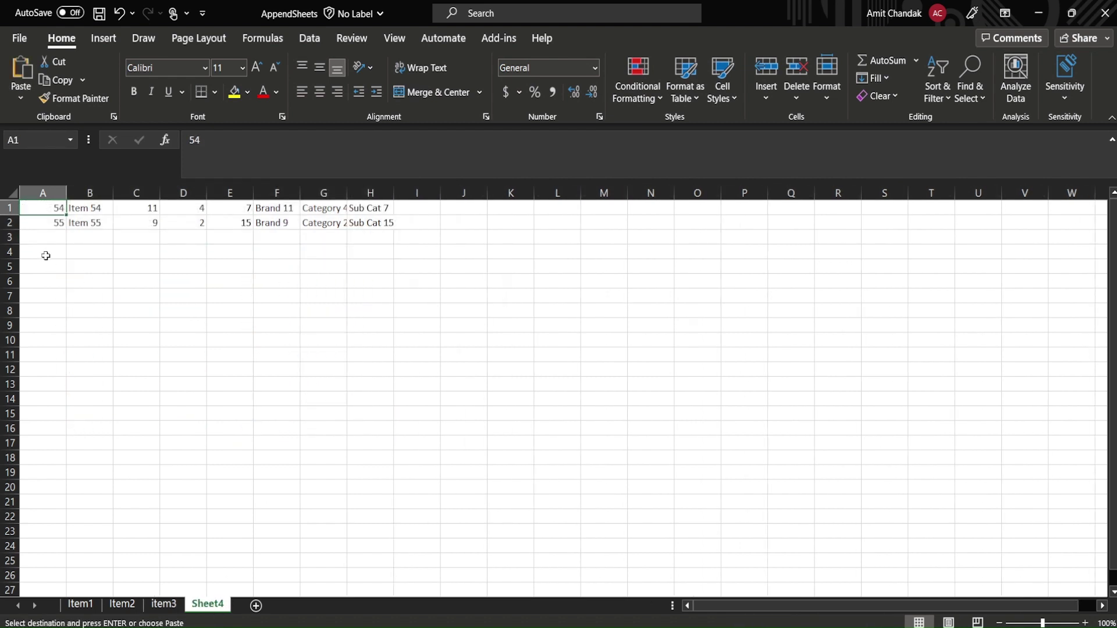
pyautogui.hotkey('ctrl', 'v')
# - Change the Item Ids in A2 and A3 to 56 and 57 and save the workbook
pyautogui.doubleClick(55, 224)
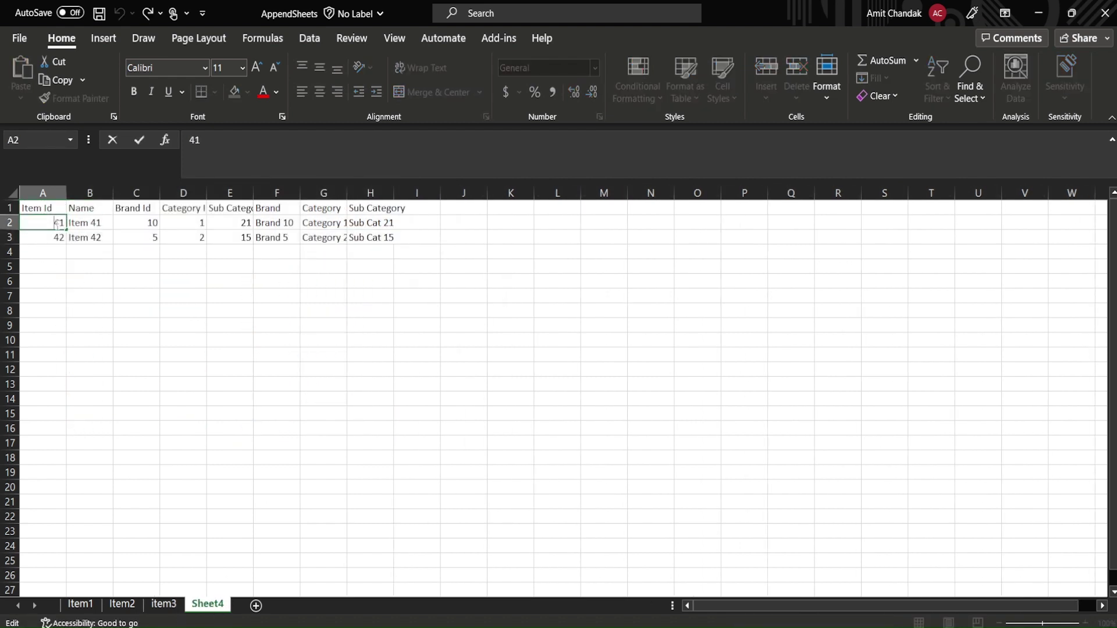
pyautogui.doubleClick(59, 223)
pyautogui.write('56')
pyautogui.press('Return')
pyautogui.write('56')
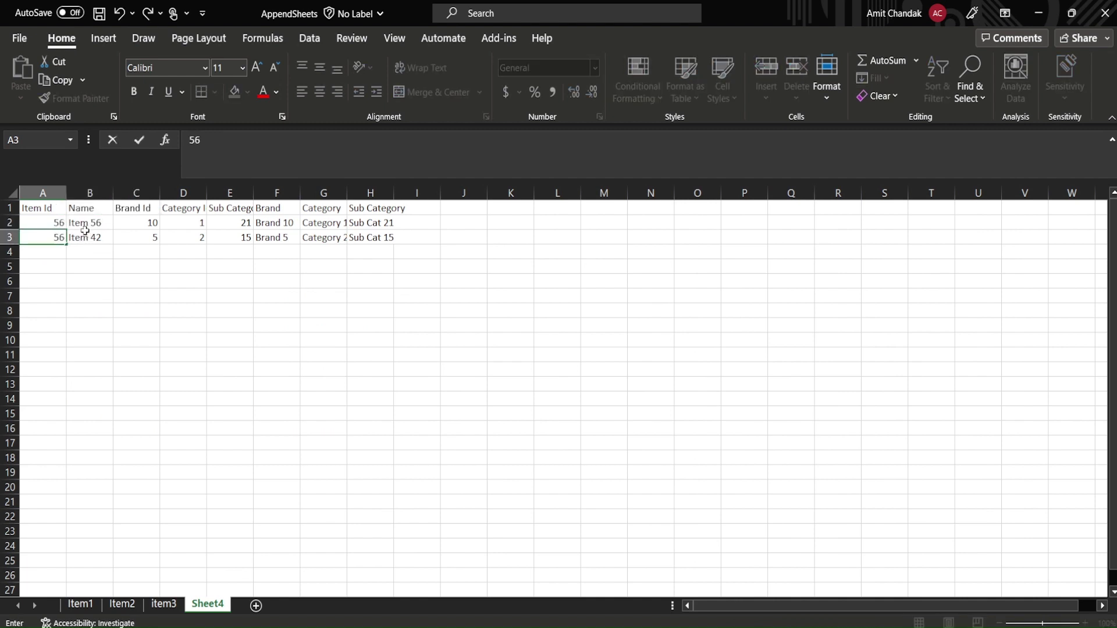
pyautogui.press('BackSpace')
pyautogui.write('7')
pyautogui.click(95, 252)
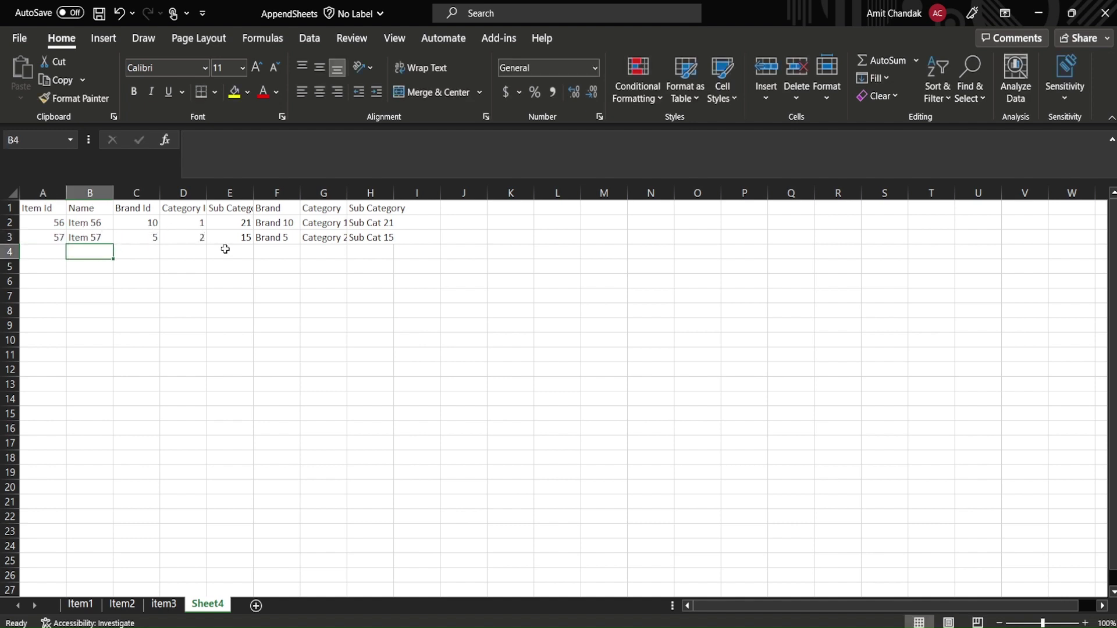
pyautogui.hotkey('ctrl', 's')
# - Refresh the appended Item1 query's preview via the Home tab's Refresh Preview menu
pyautogui.hotkey('alt', 'Tab')
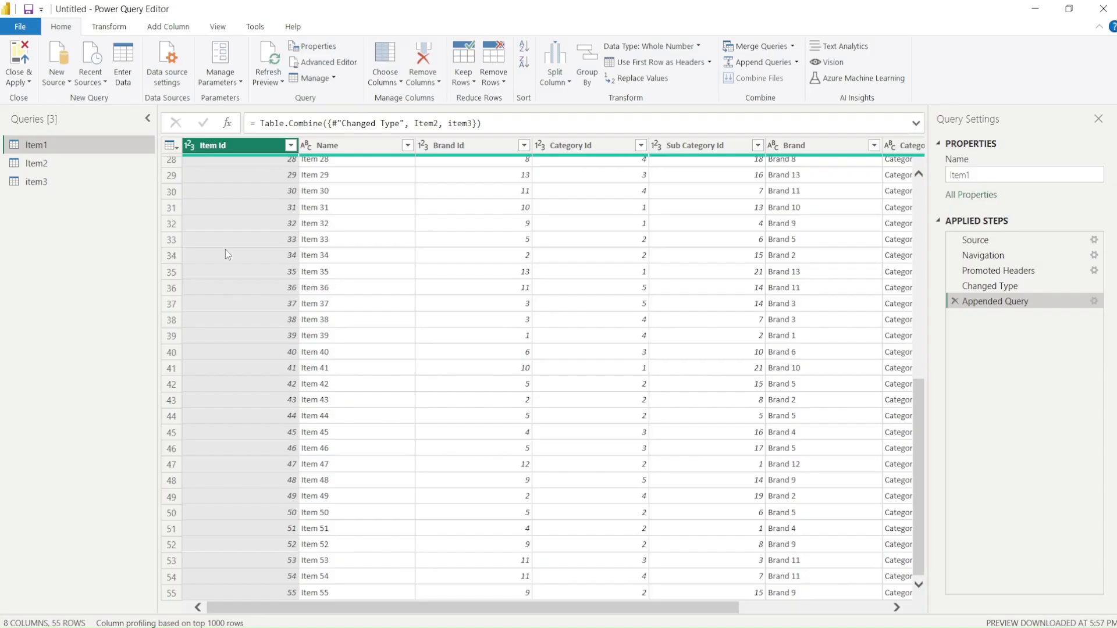
pyautogui.press('alt')
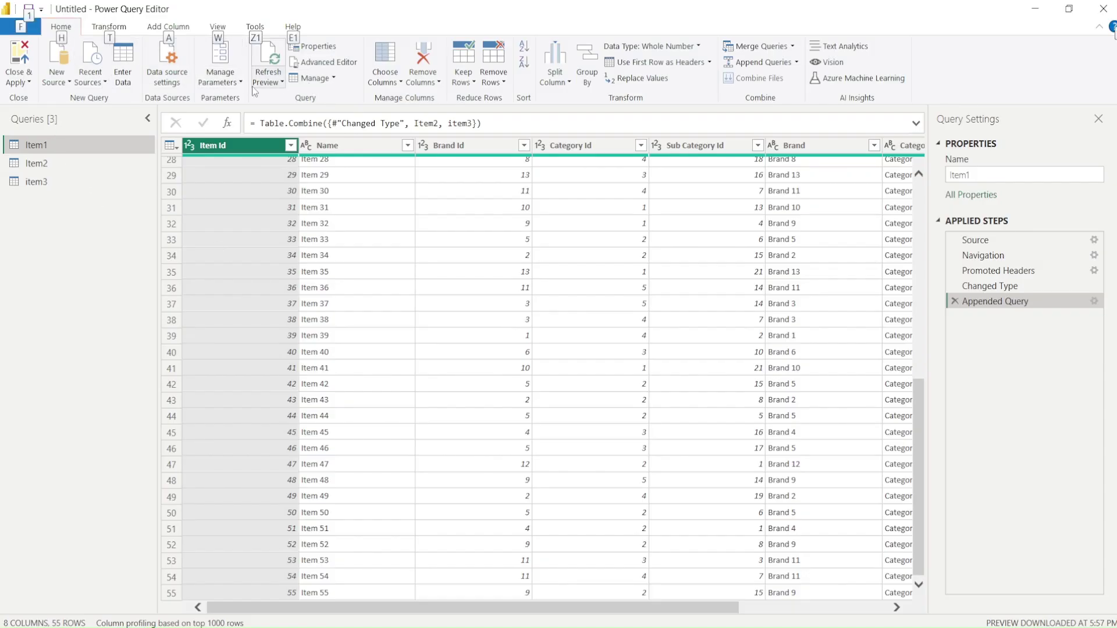
pyautogui.click(267, 73)
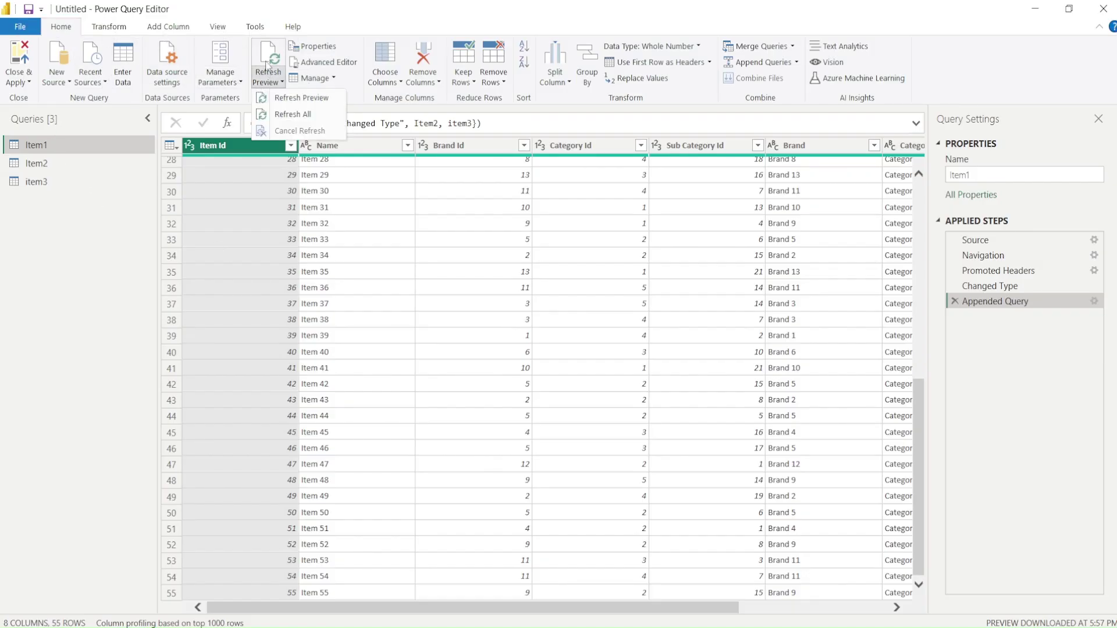
pyautogui.click(280, 99)
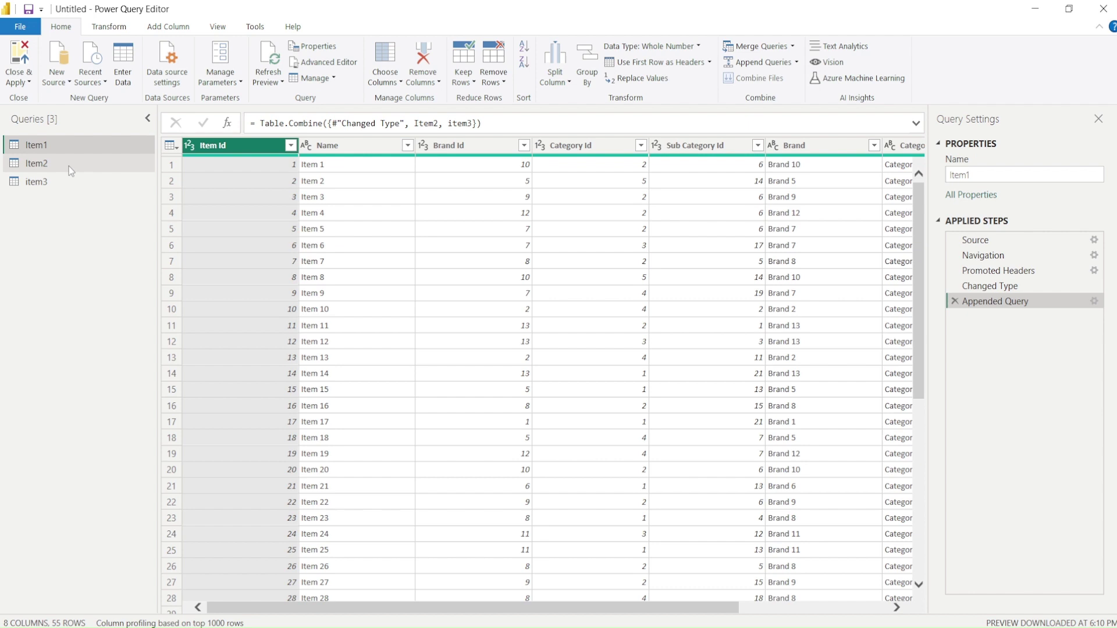
# - Select the item3 query and bring up the editor's close options
pyautogui.click(58, 177)
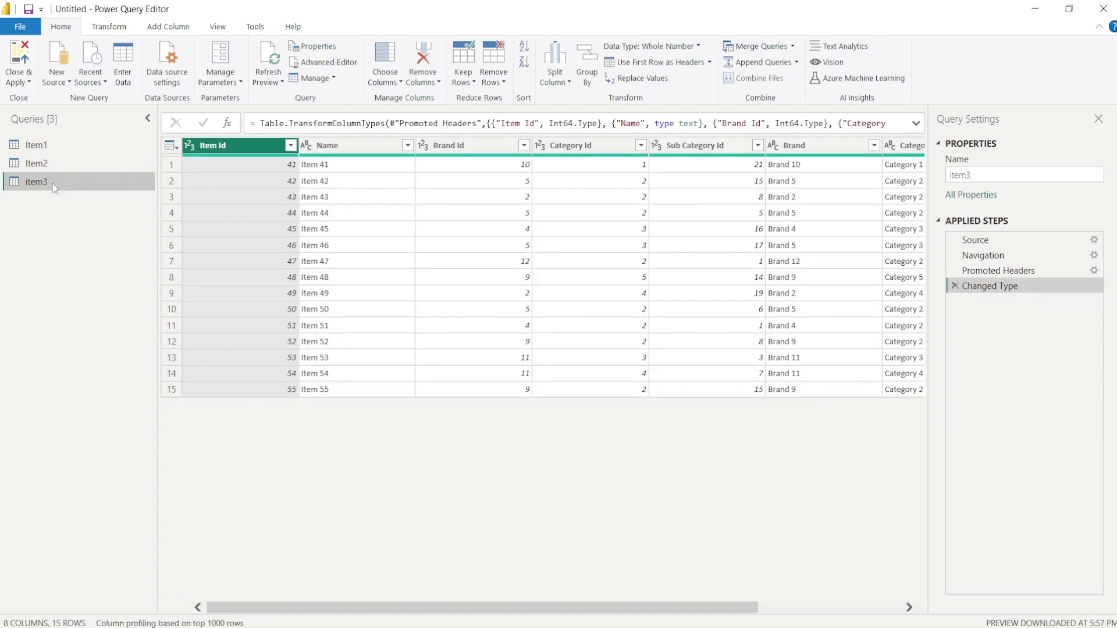
pyautogui.rightClick(53, 185)
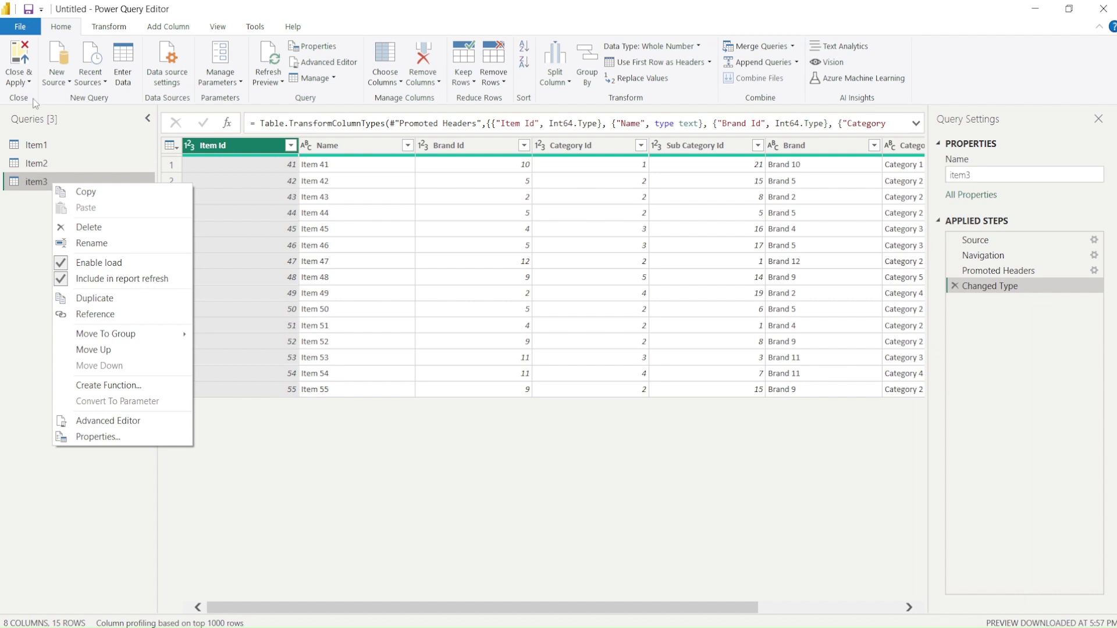
pyautogui.click(21, 83)
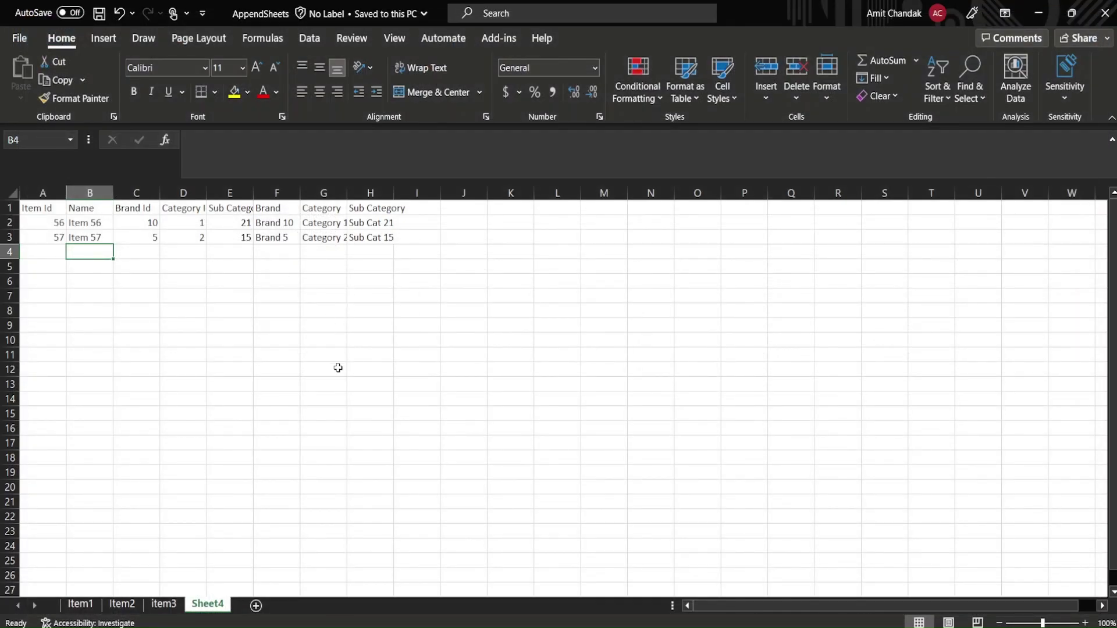
# - Discard the pending changes to all three queries from the Power BI report
pyautogui.hotkey('alt', 'Tab')
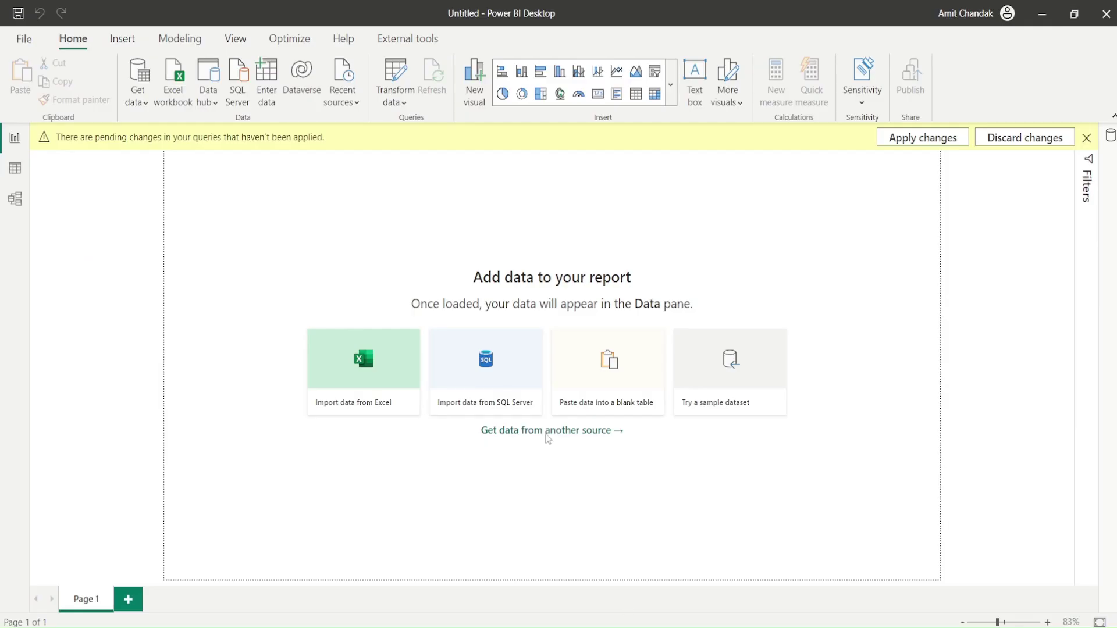
pyautogui.click(1018, 138)
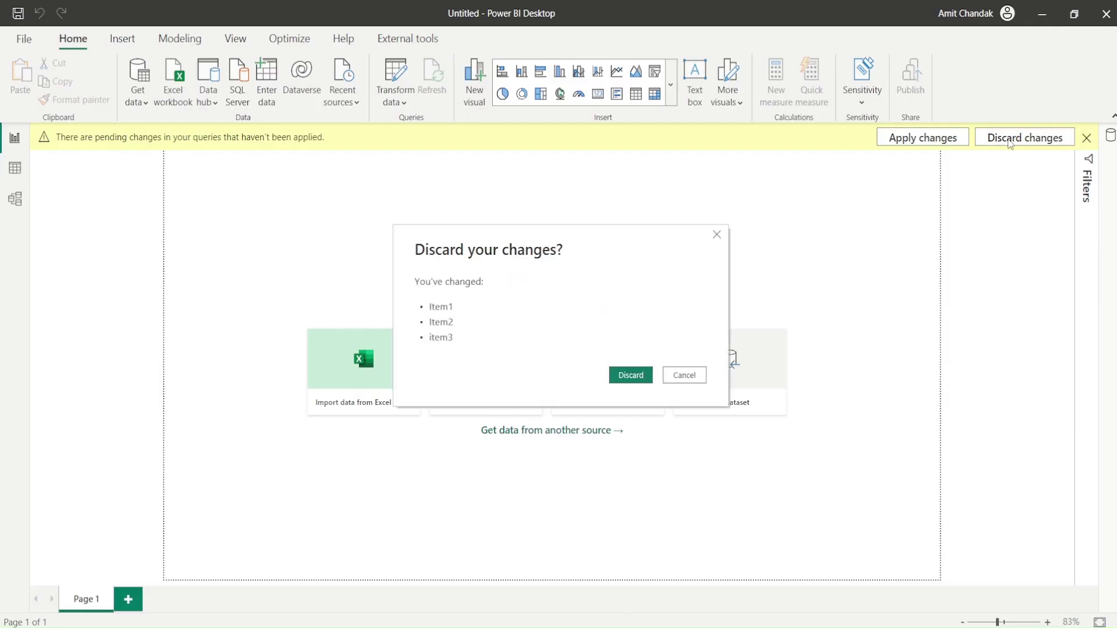
pyautogui.click(615, 377)
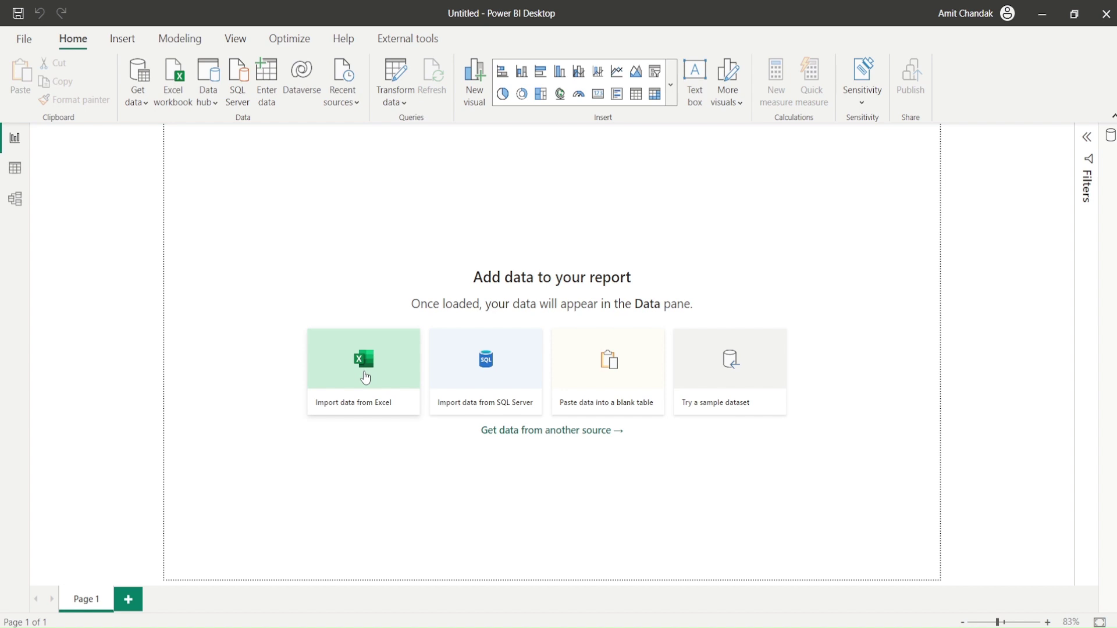
# - Delete Sheet4 from the AppendSheets workbook and save it
pyautogui.click(365, 378)
pyautogui.hotkey('alt', 'Tab')
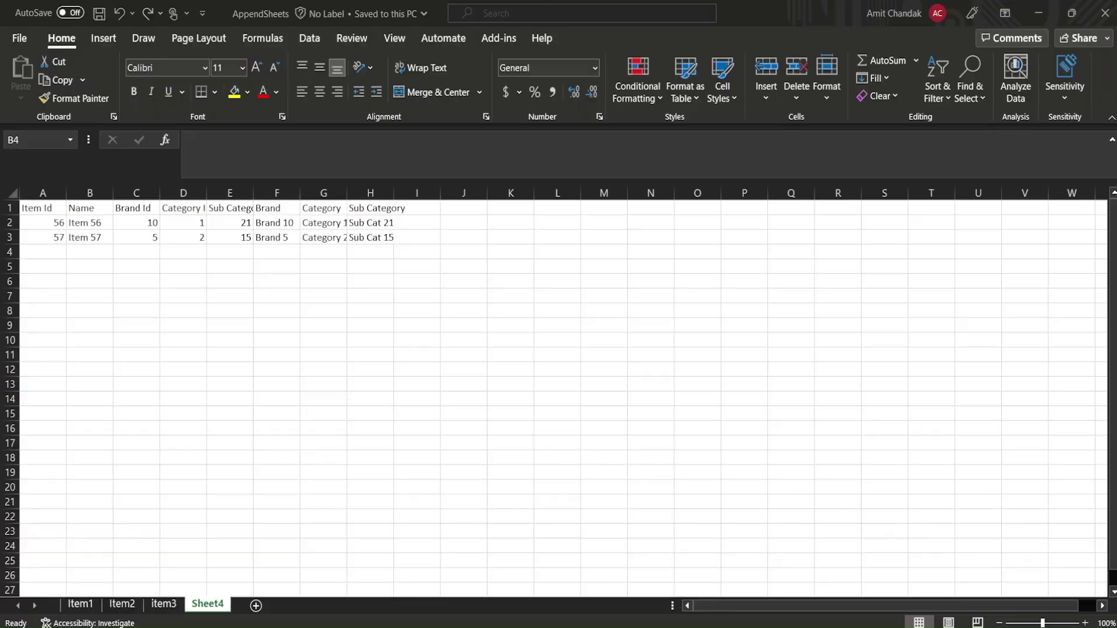
pyautogui.rightClick(205, 604)
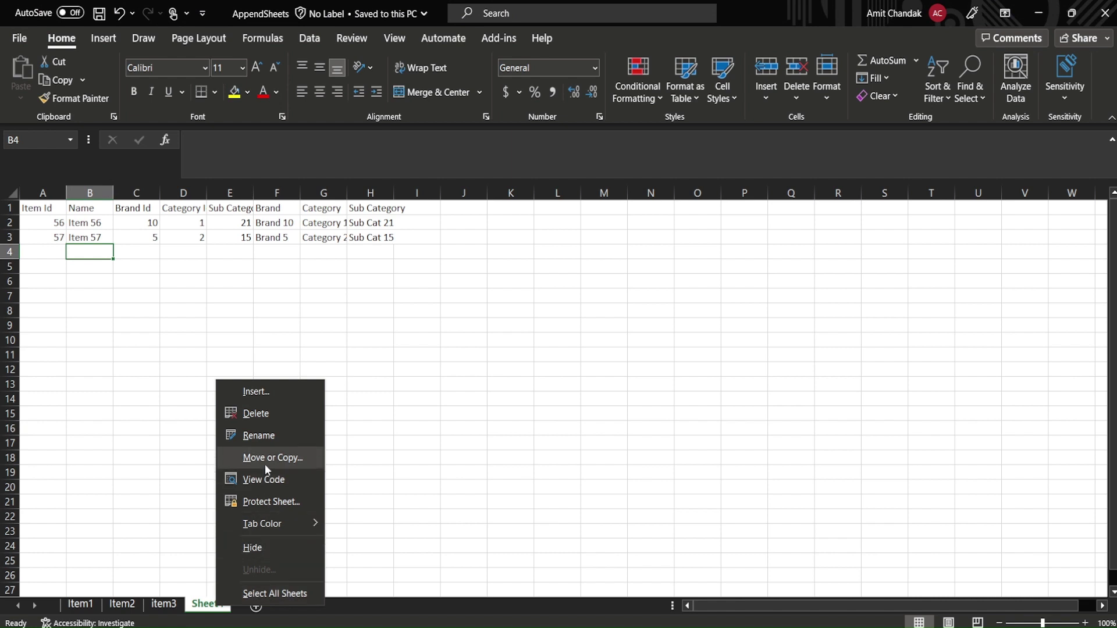
pyautogui.click(260, 417)
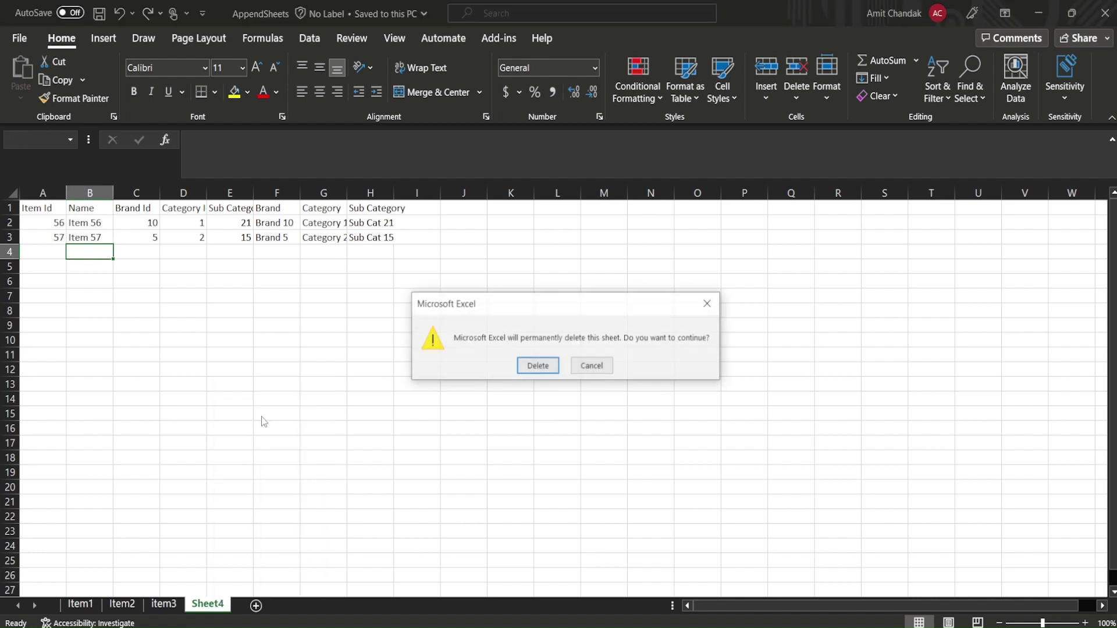
pyautogui.click(537, 366)
pyautogui.hotkey('ctrl', 's')
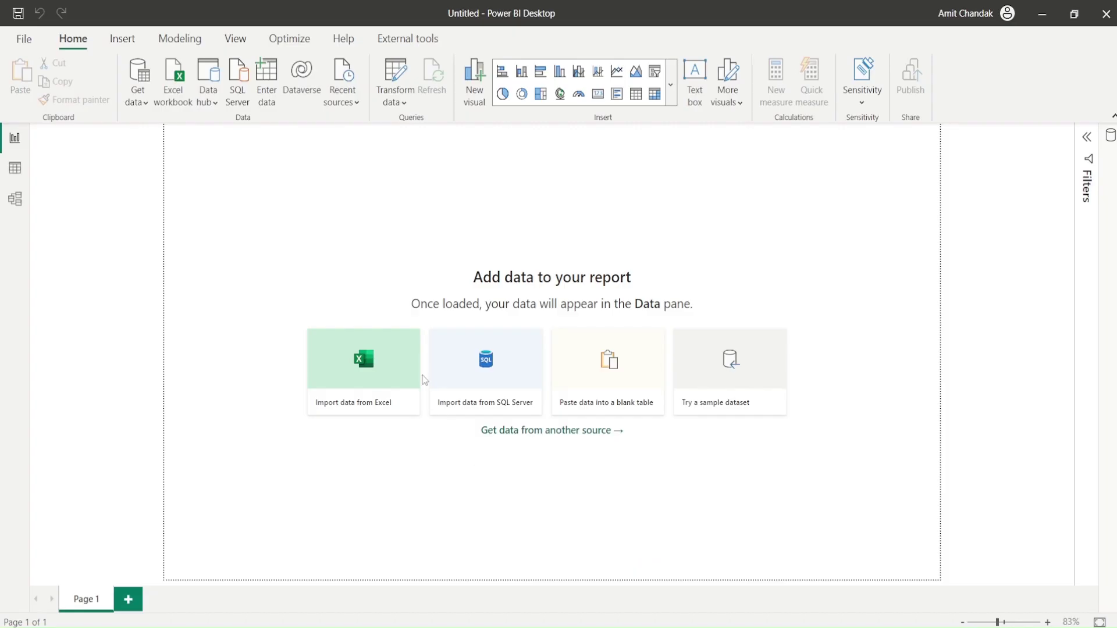
# - Import AppendSheets.xlsx, tick the Item1 sheet and preview Item2 in Navigator
pyautogui.click(360, 371)
pyautogui.click(174, 112)
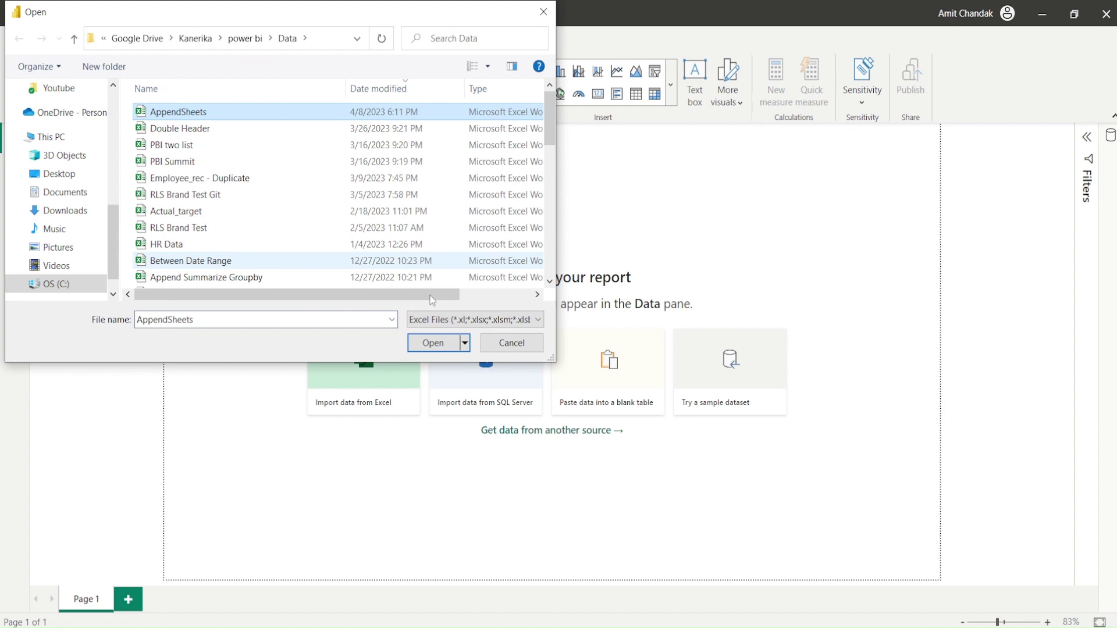
pyautogui.click(433, 343)
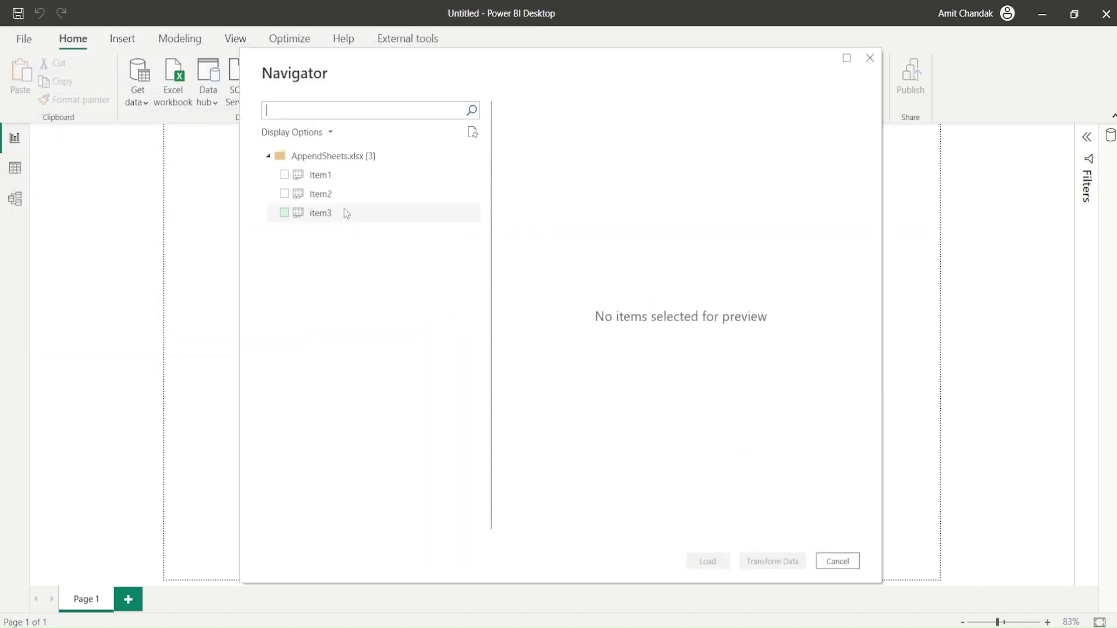
pyautogui.click(284, 175)
pyautogui.click(298, 195)
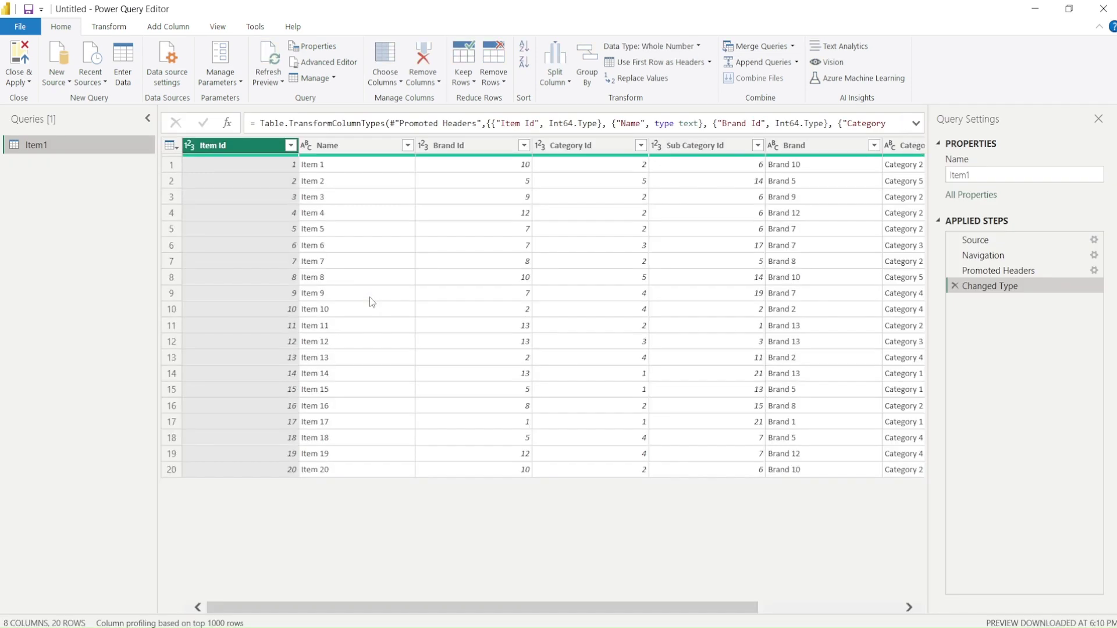
# - Delete the Changed Type, Promoted Headers and Navigation steps to reveal the sheet list
pyautogui.click(952, 286)
pyautogui.click(954, 271)
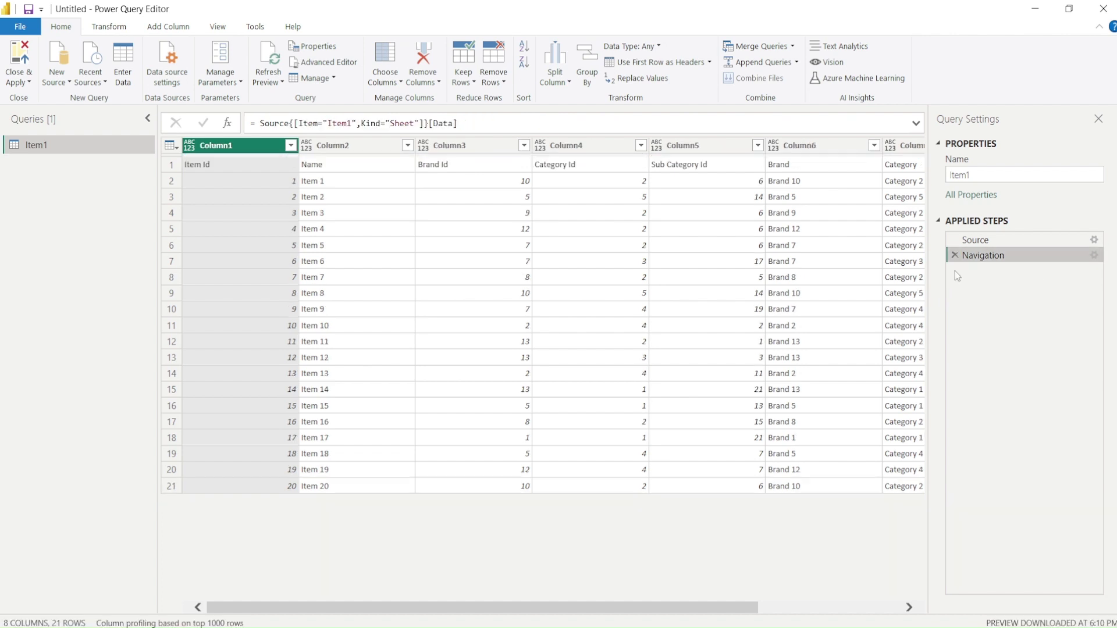
pyautogui.click(955, 256)
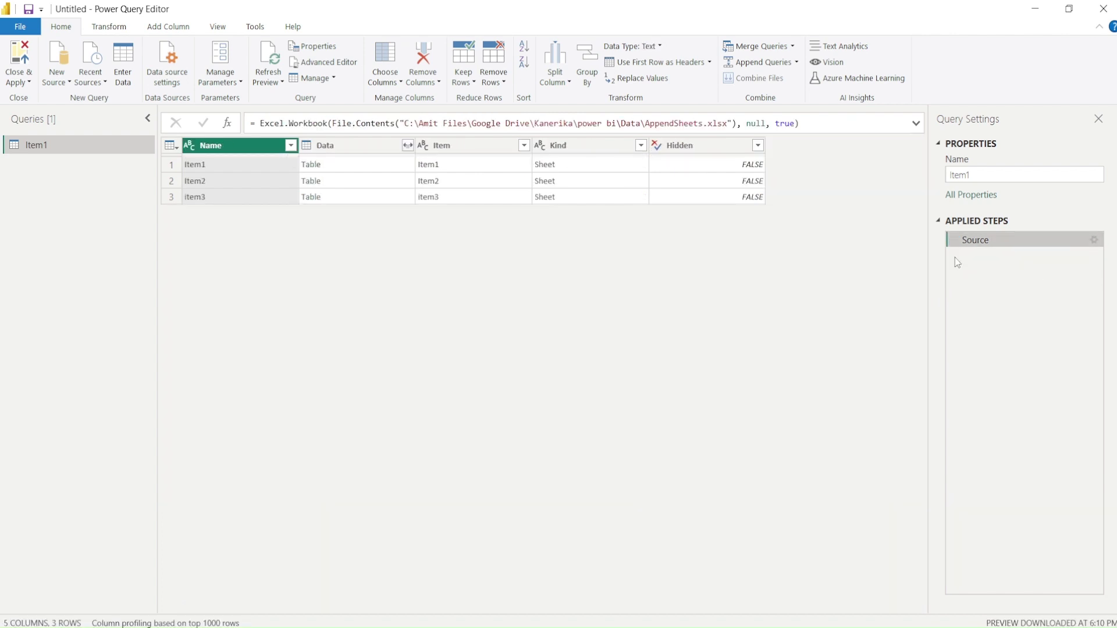
# - Preview each sheet's table, ending on Item1, and open the Data column's expand options
pyautogui.click(361, 164)
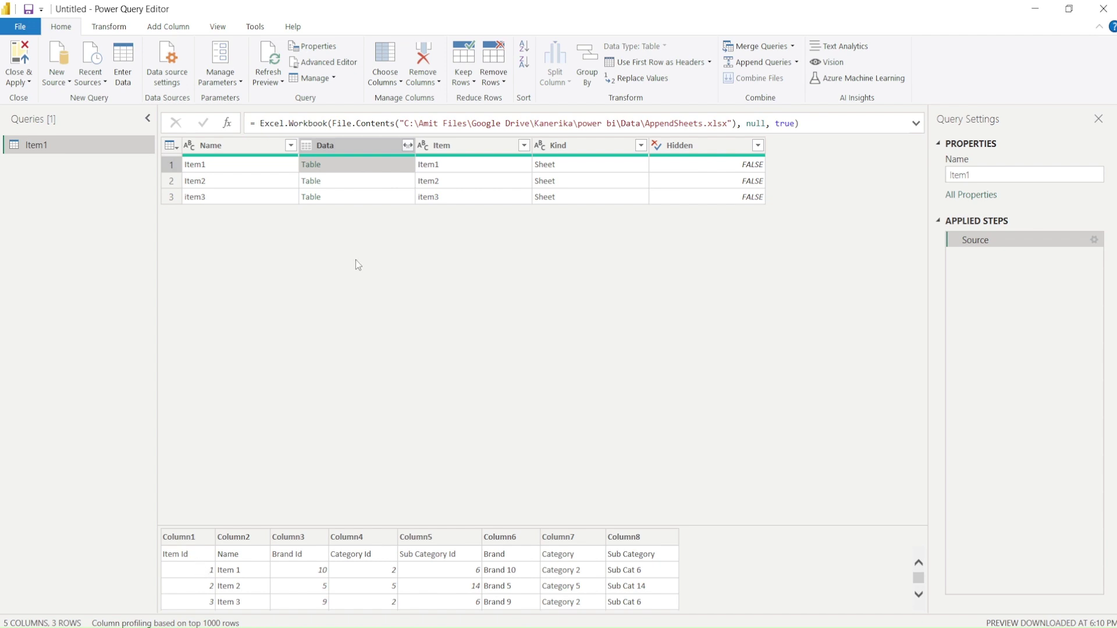
pyautogui.click(367, 181)
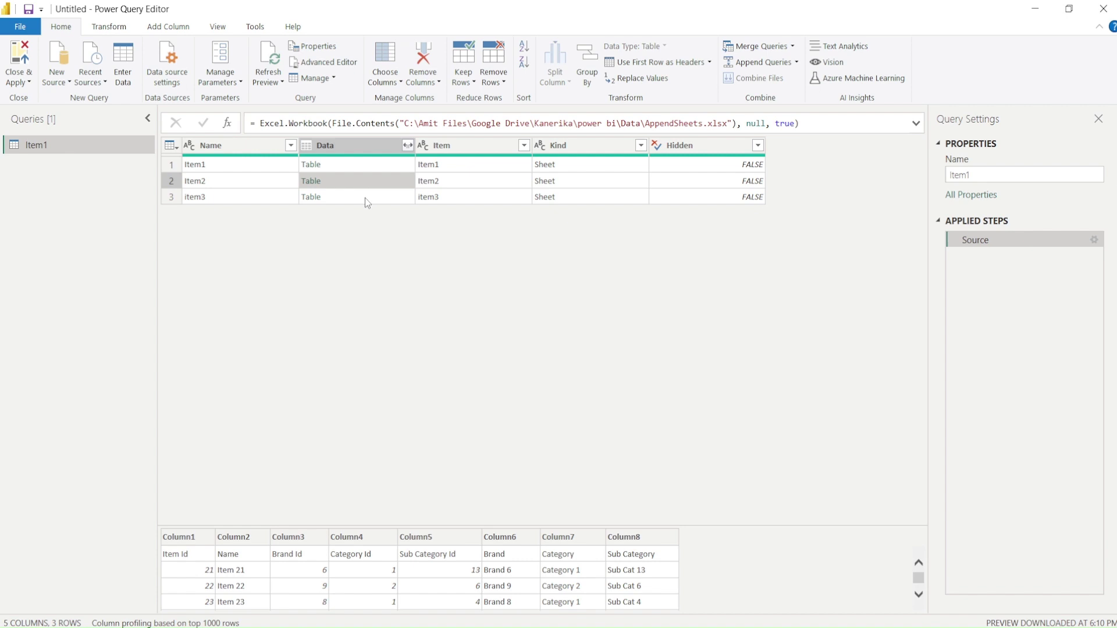
pyautogui.click(367, 198)
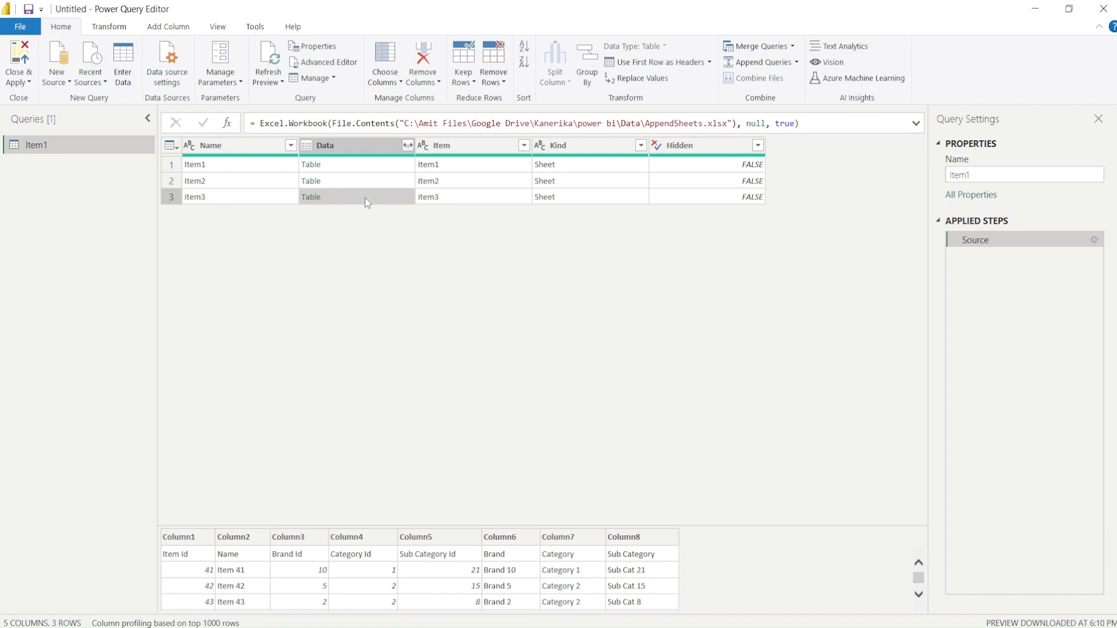
pyautogui.click(358, 186)
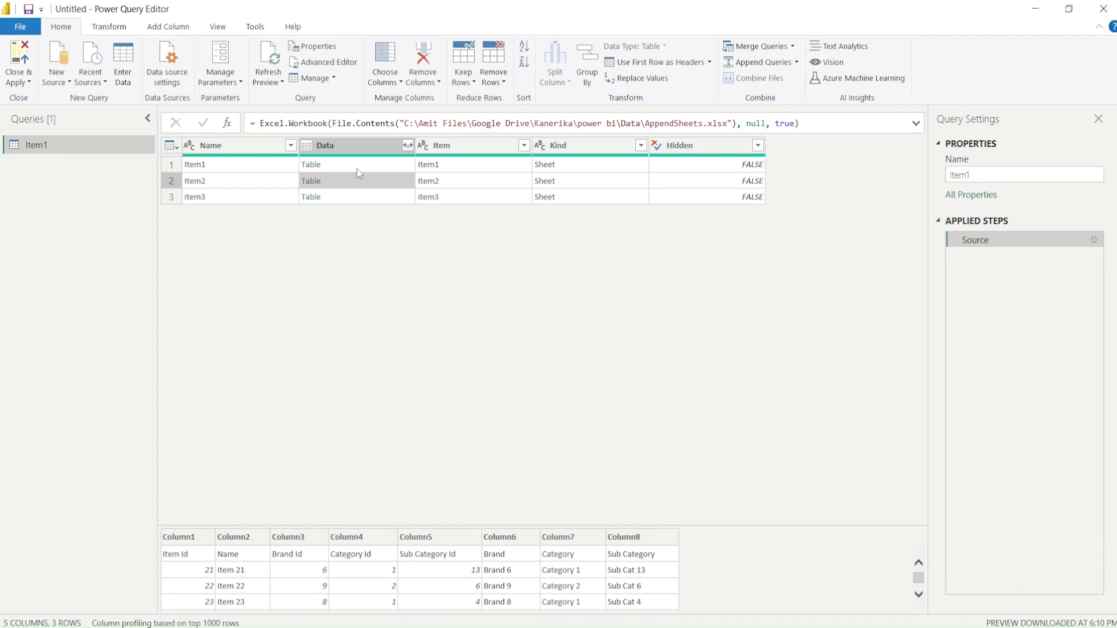
pyautogui.click(357, 169)
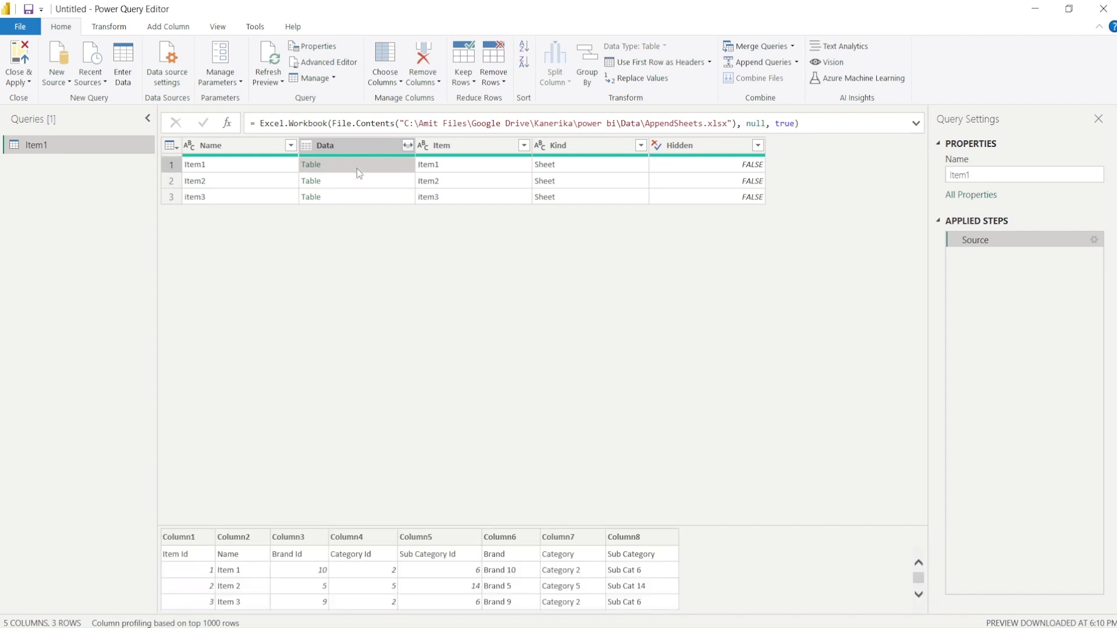
pyautogui.click(407, 145)
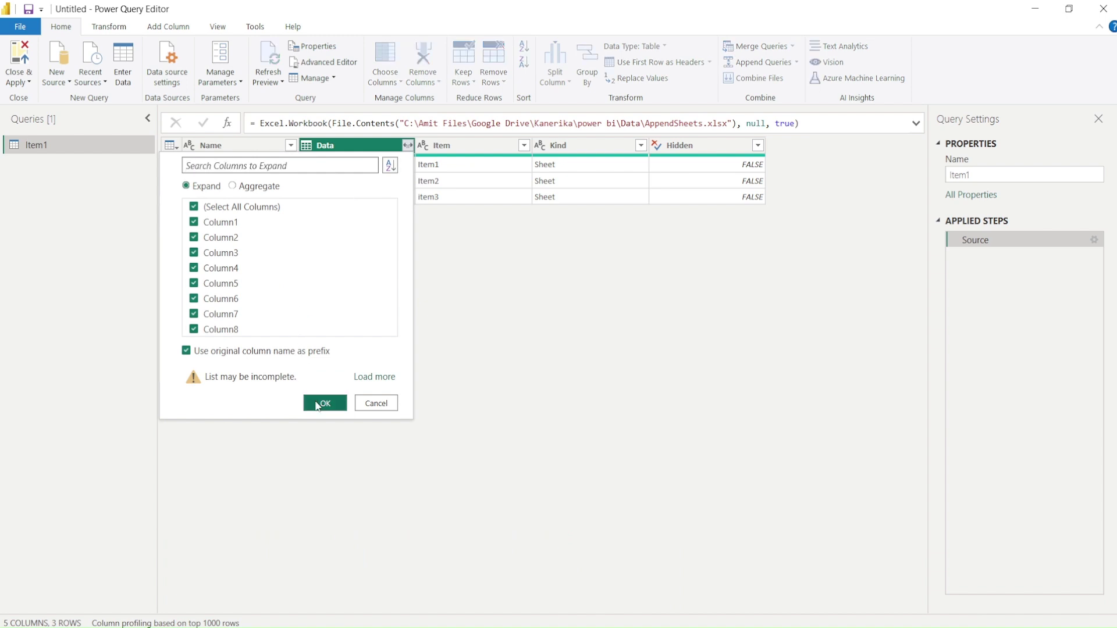
# - Expand all eight sheet-table columns, review the repeated header rows, then delete the Expanded Data step
pyautogui.click(317, 403)
pyautogui.scroll(-4, 312, 285)
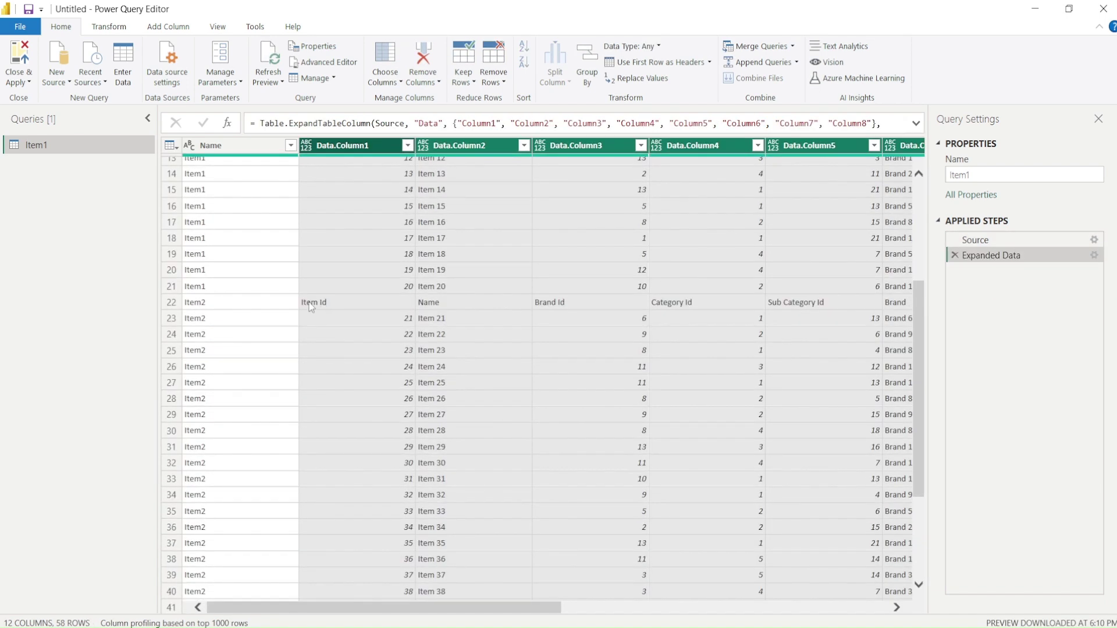
pyautogui.scroll(-6, 309, 302)
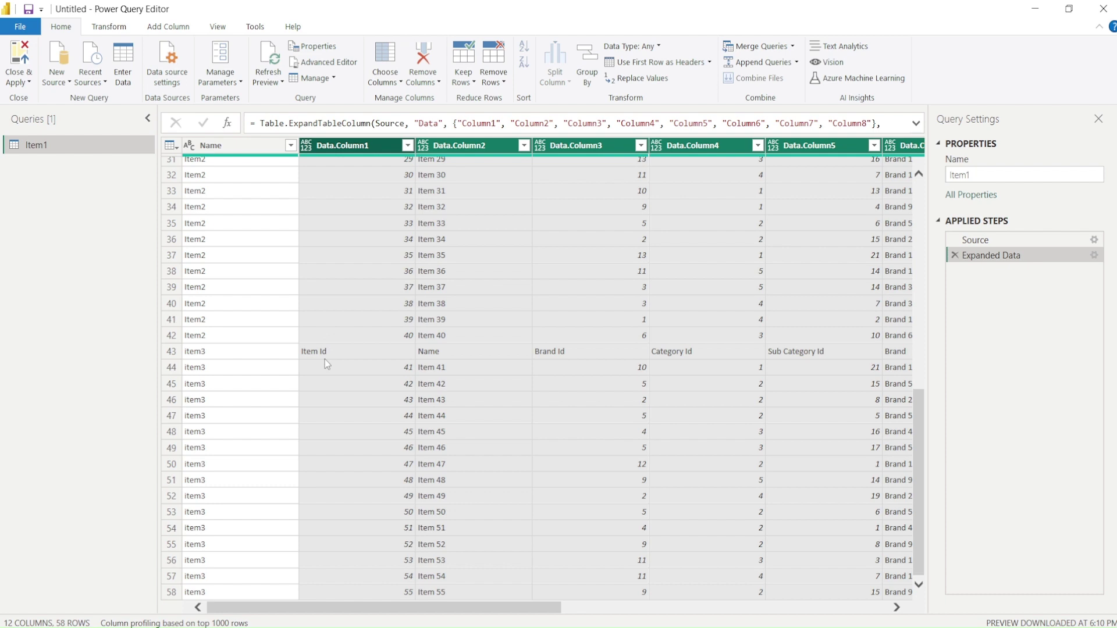
pyautogui.click(955, 255)
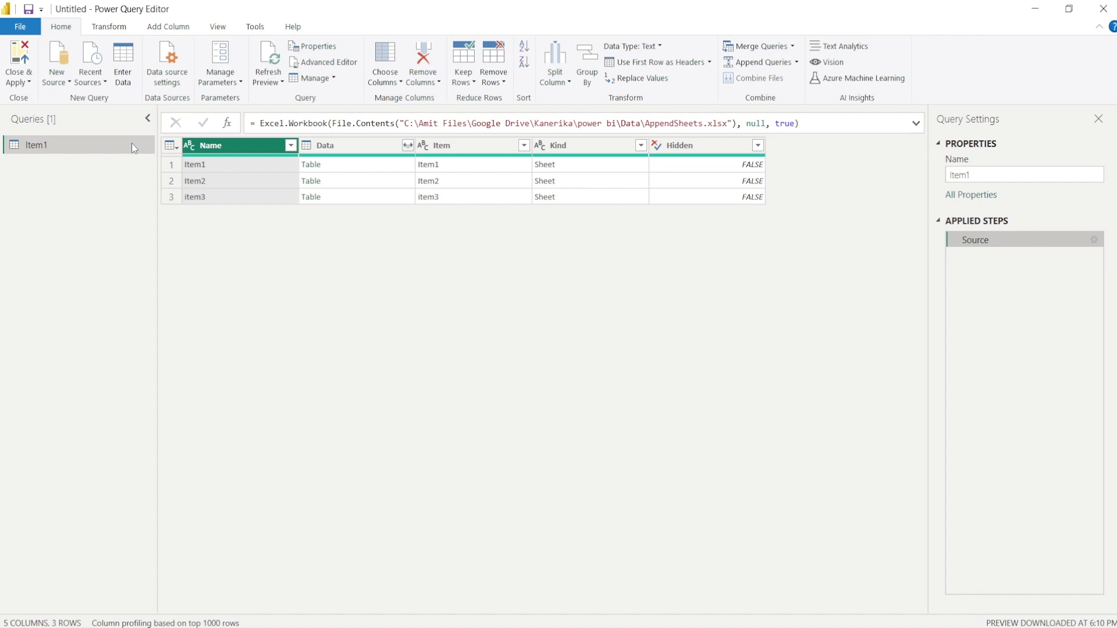
# - With the Add Column tools showing, preview the first sheet's table and the item3 table (items 41–43)
pyautogui.click(164, 31)
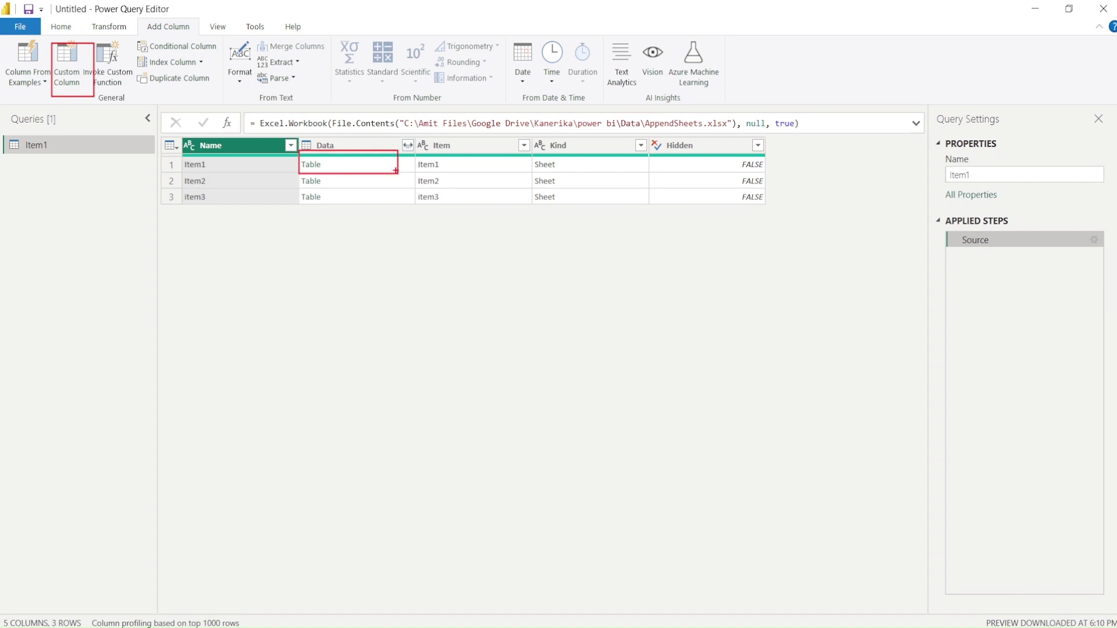
pyautogui.click(358, 163)
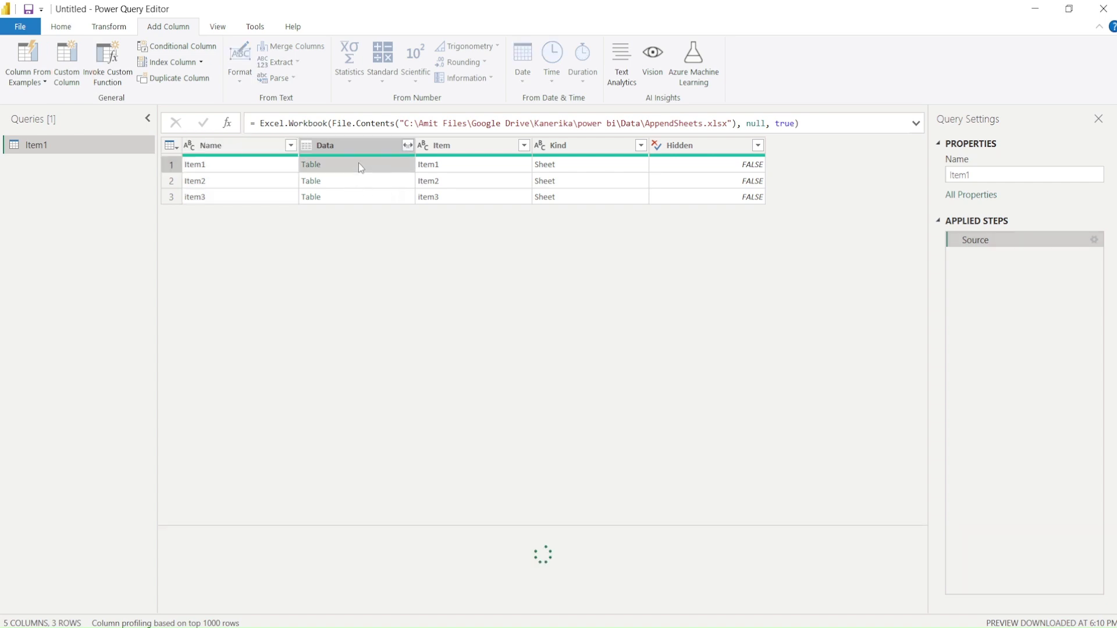
pyautogui.click(351, 197)
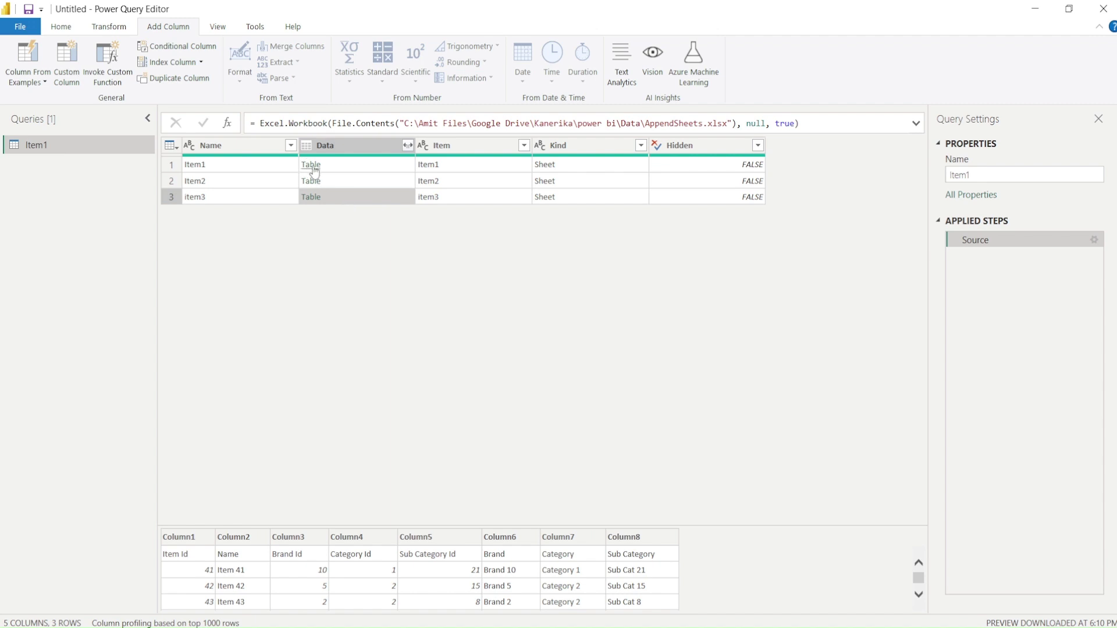
# - Create a custom column named Data1 with the formula = Table.PromoteHeaders([Data])
pyautogui.click(66, 64)
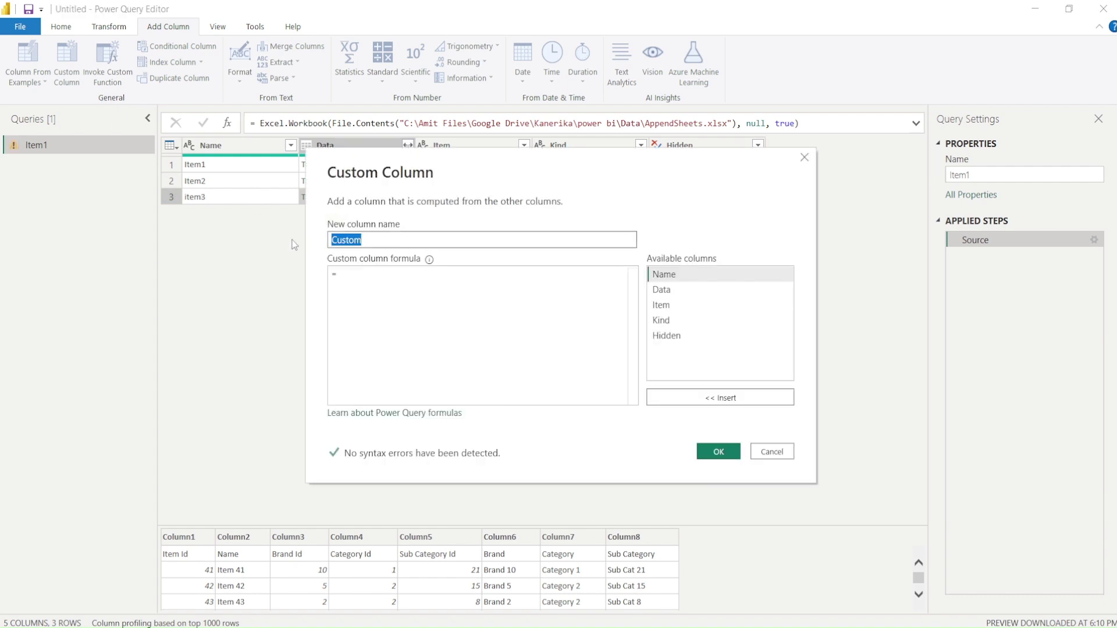
pyautogui.write('Data1')
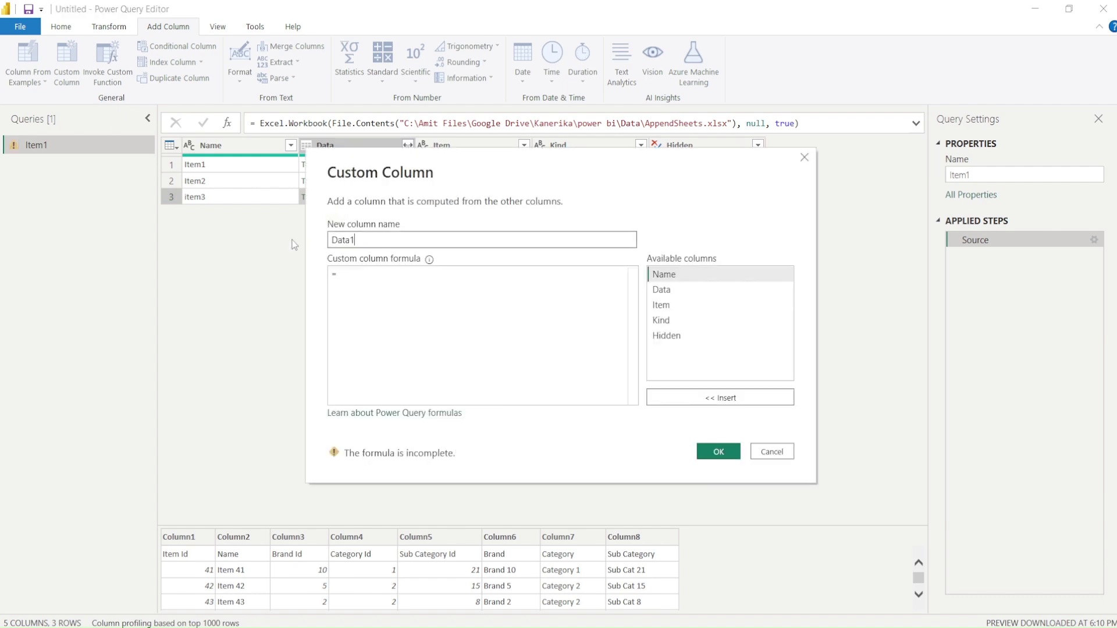
pyautogui.click(384, 287)
pyautogui.write('T')
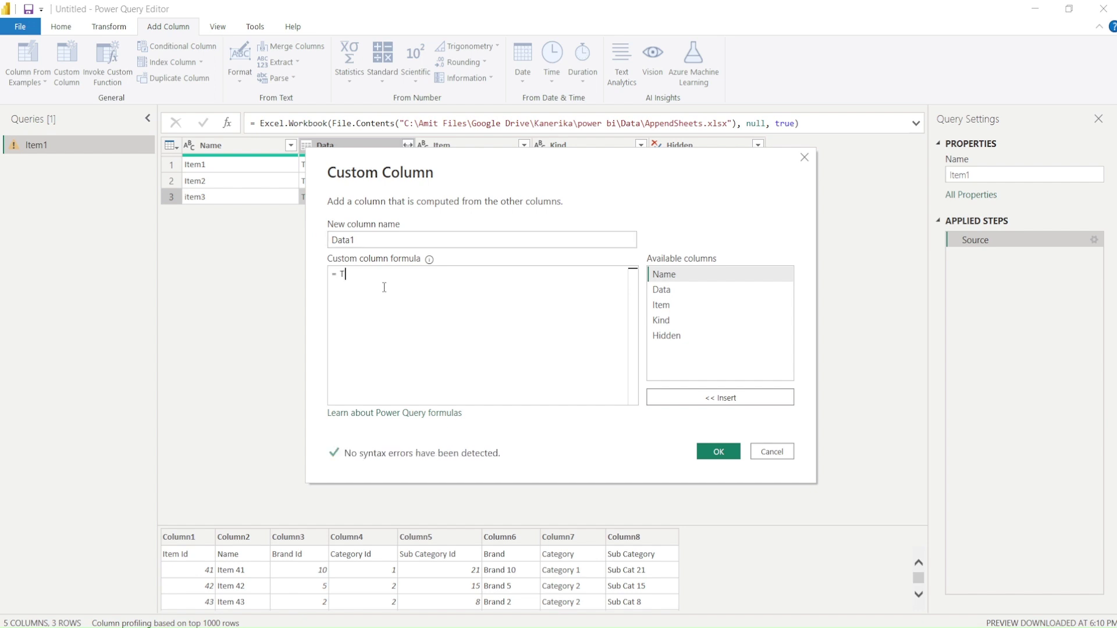
pyautogui.write('able.P')
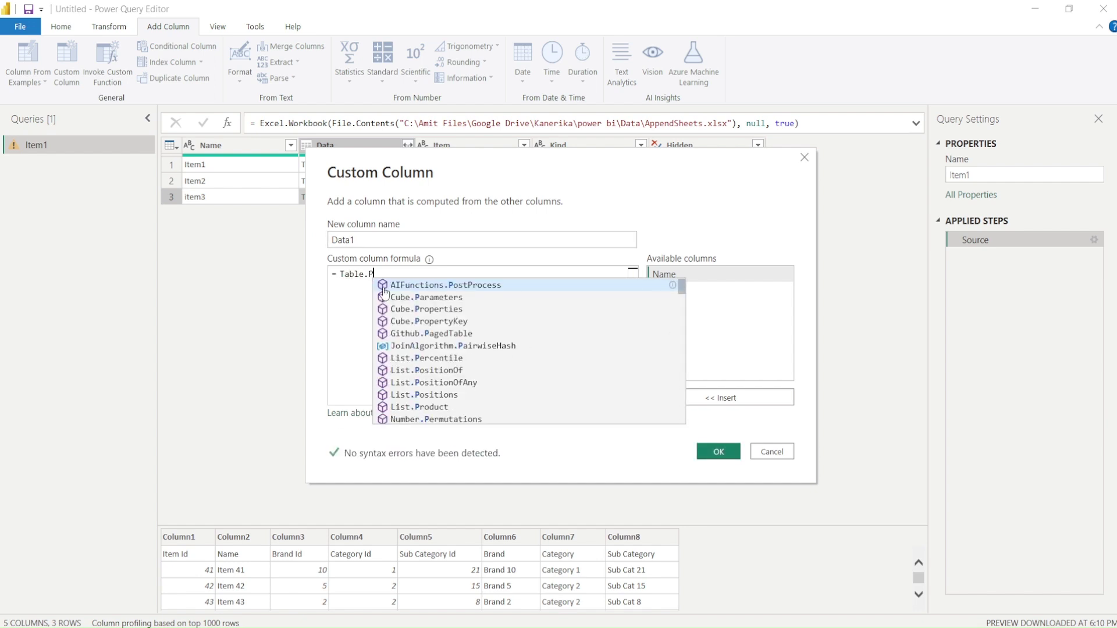
pyautogui.write('romor')
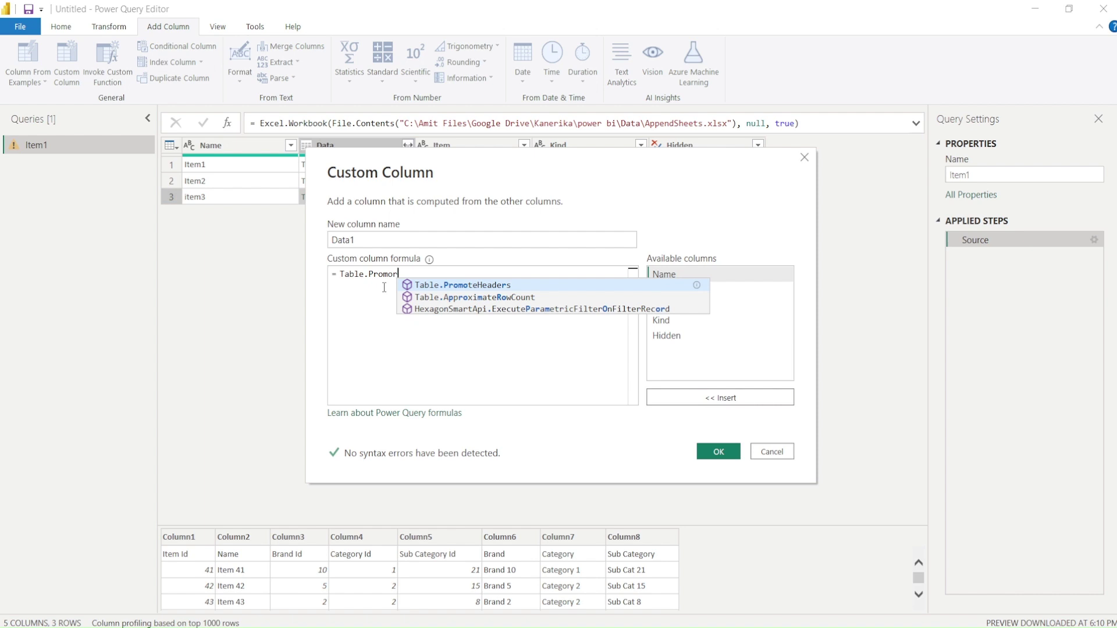
pyautogui.click(443, 285)
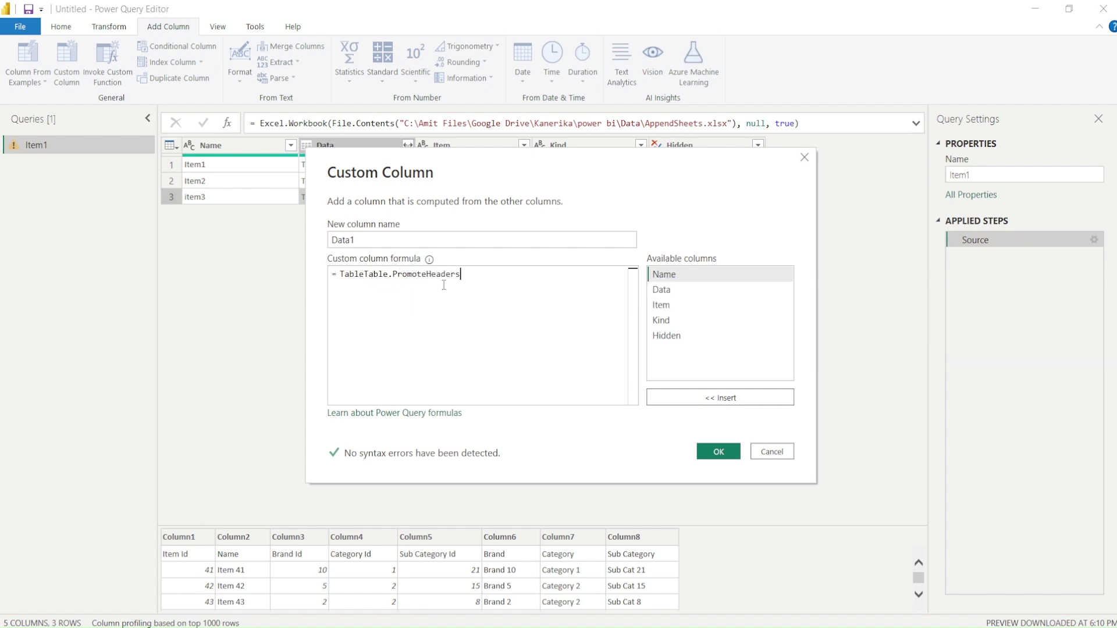
pyautogui.moveTo(365, 275); pyautogui.dragTo(341, 273)
pyautogui.press('BackSpace')
pyautogui.click(444, 272)
pyautogui.write('(')
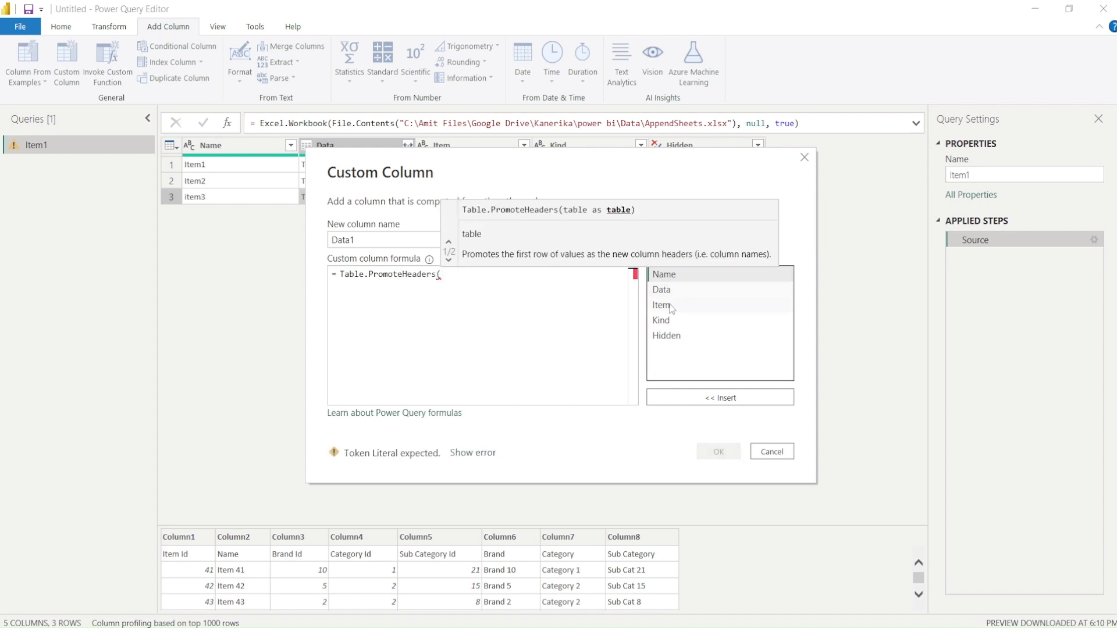
pyautogui.doubleClick(663, 289)
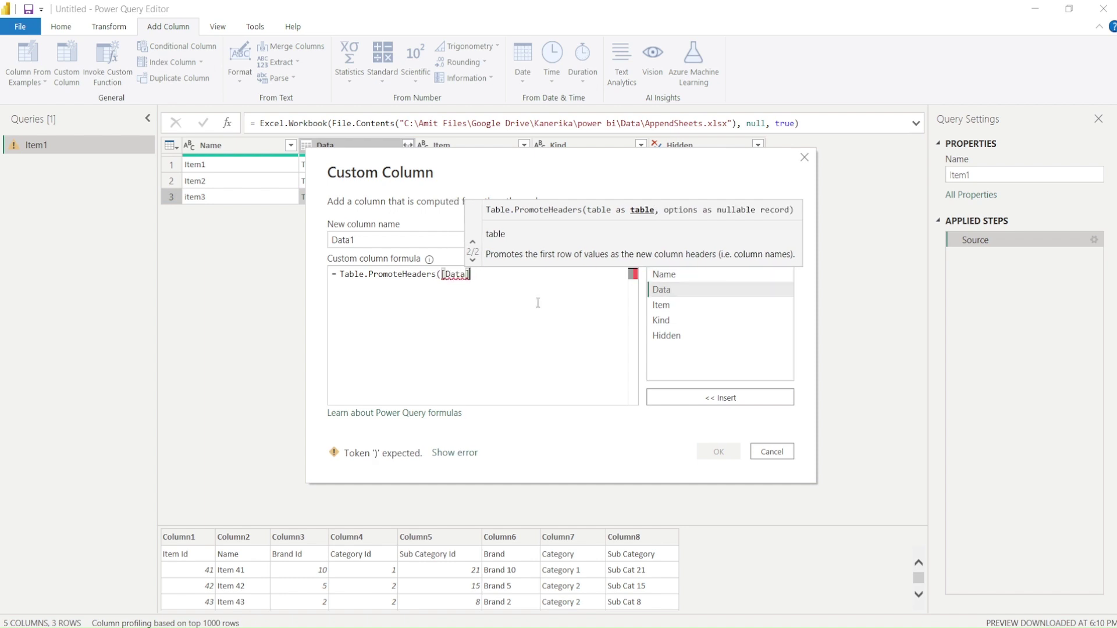
pyautogui.write(')')
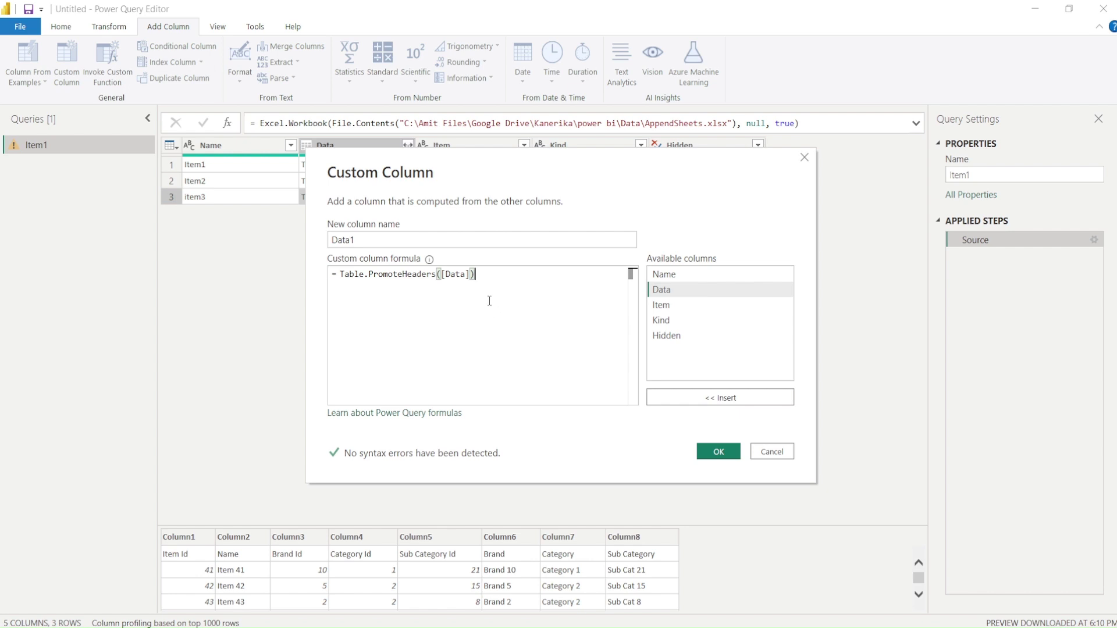
# - Add the Data1 column and preview the Item1, Item2 and item3 tables with promoted headers
pyautogui.click(712, 454)
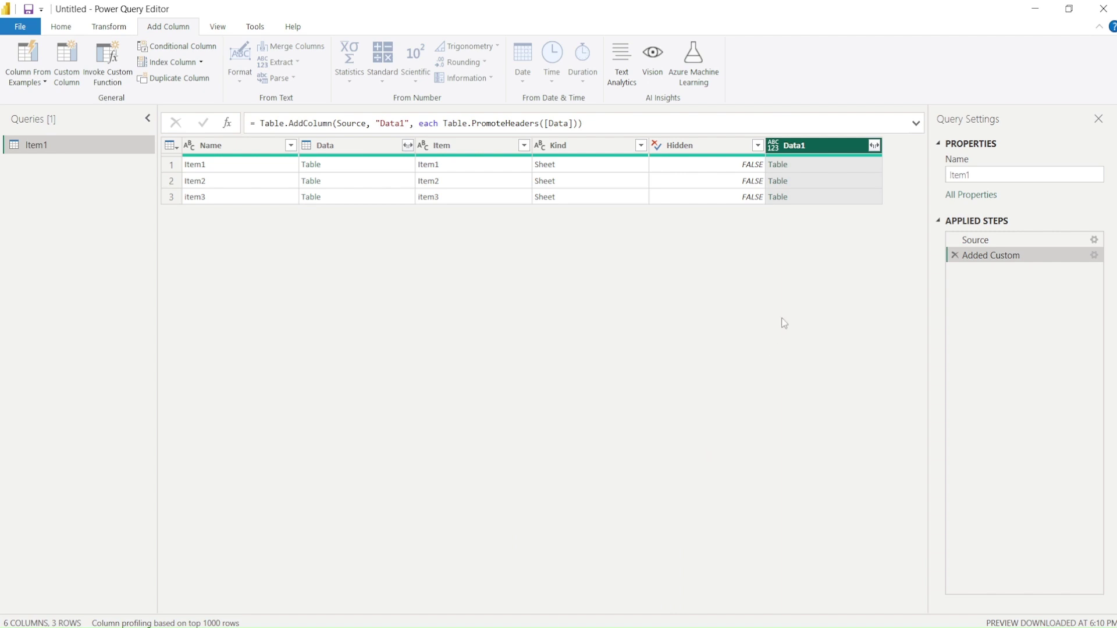
pyautogui.click(821, 166)
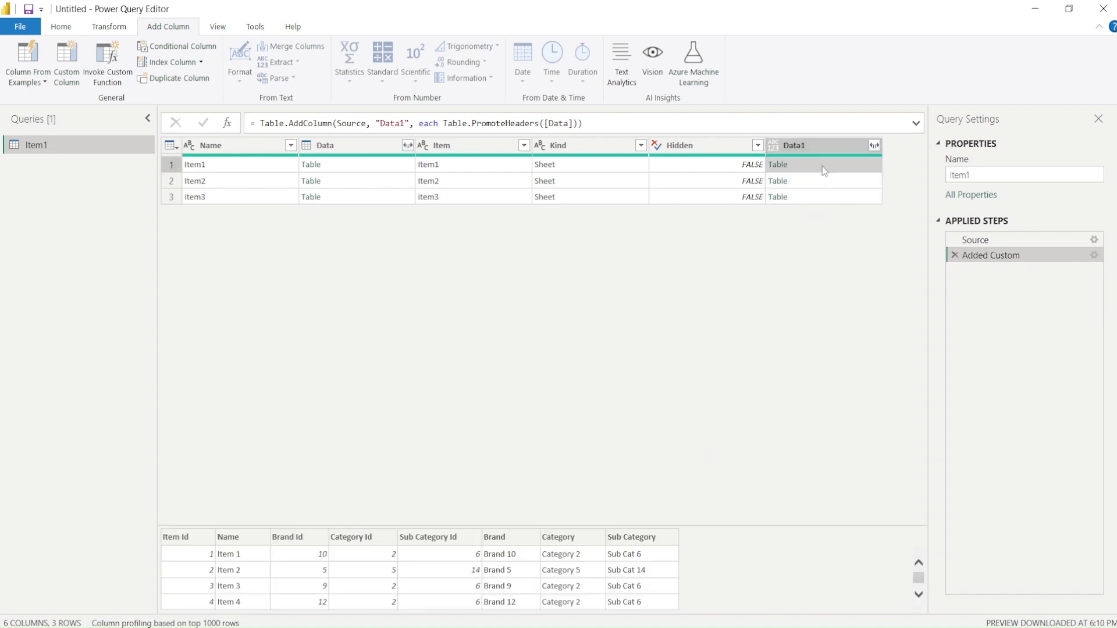
pyautogui.click(822, 180)
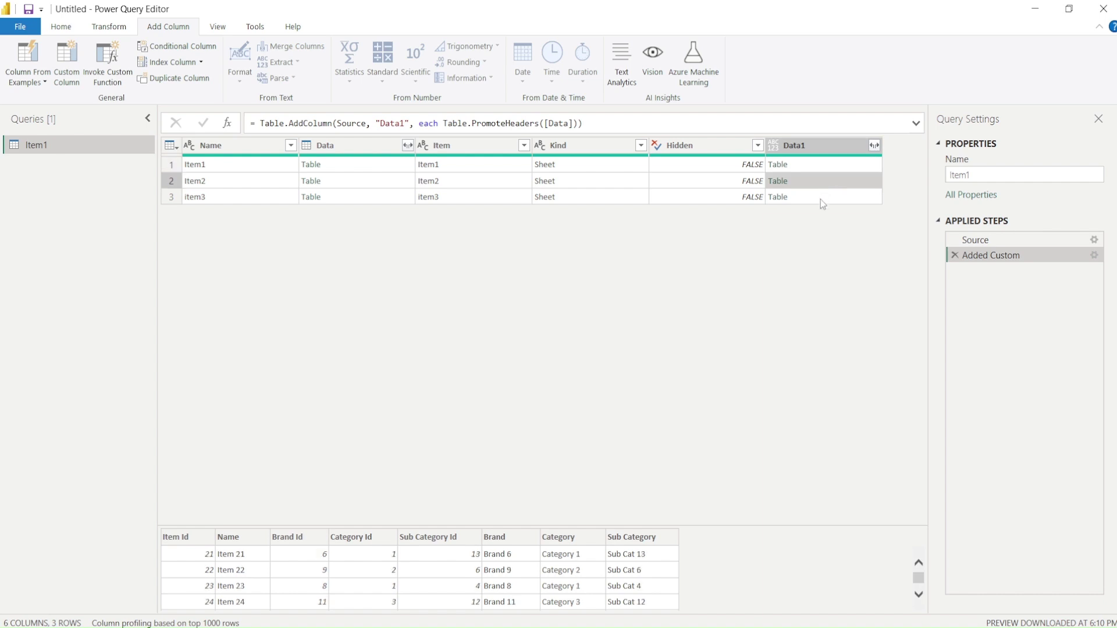
pyautogui.click(822, 198)
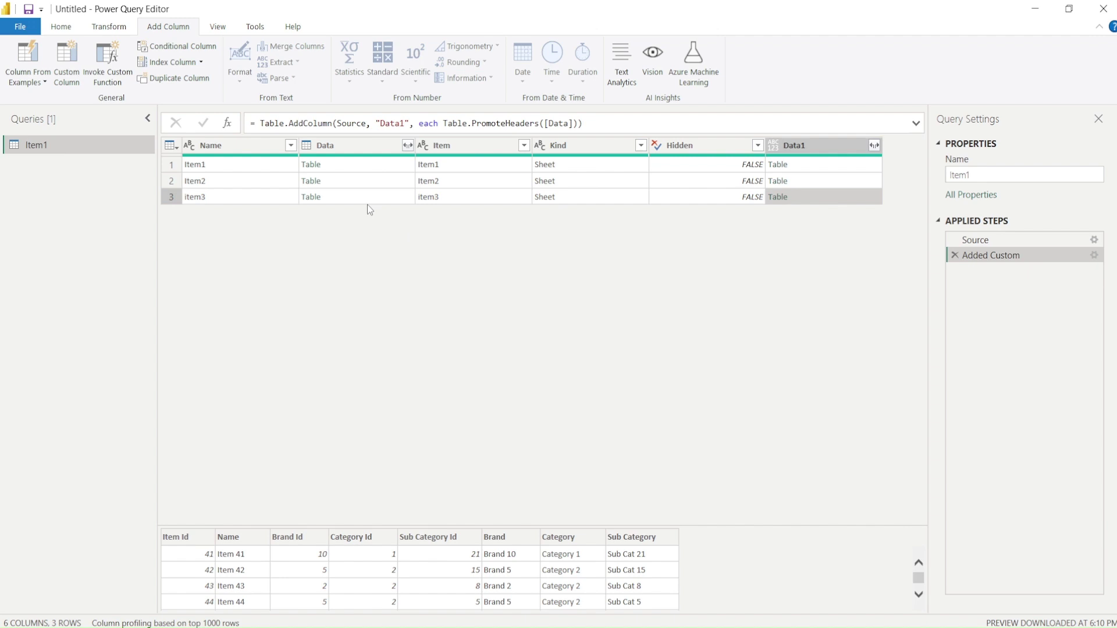
# - Select the Data, Item, Kind and Hidden columns together
pyautogui.keyDown('shift'); pyautogui.click(365, 147); pyautogui.keyUp('shift')
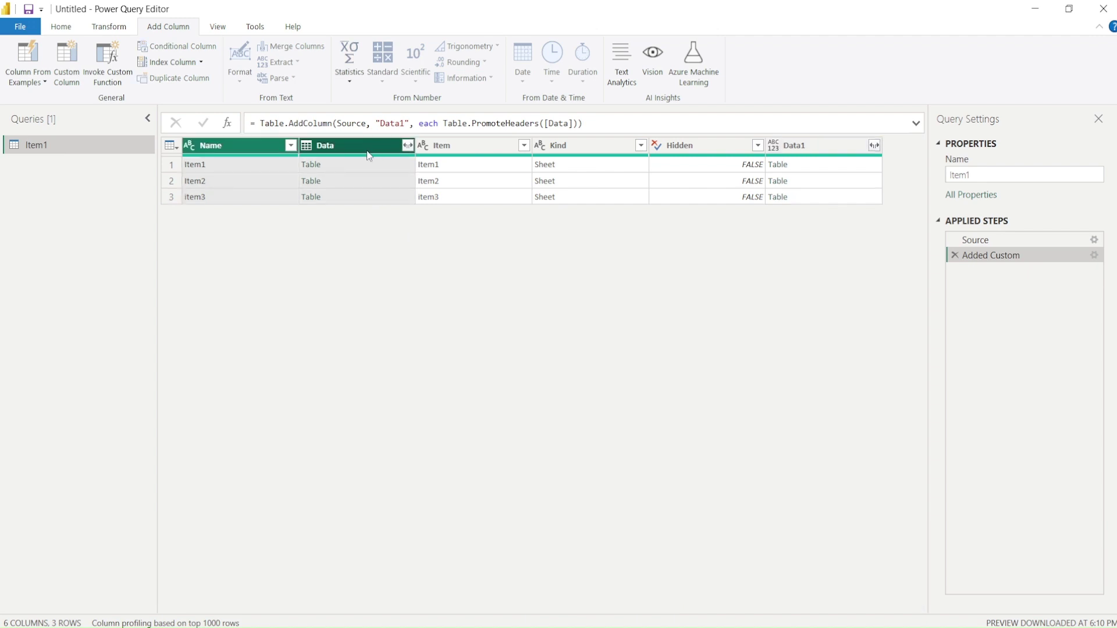
pyautogui.click(365, 148)
pyautogui.keyDown('ctrl'); pyautogui.click(478, 152); pyautogui.keyUp('ctrl')
pyautogui.keyDown('ctrl'); pyautogui.click(561, 153); pyautogui.keyUp('ctrl')
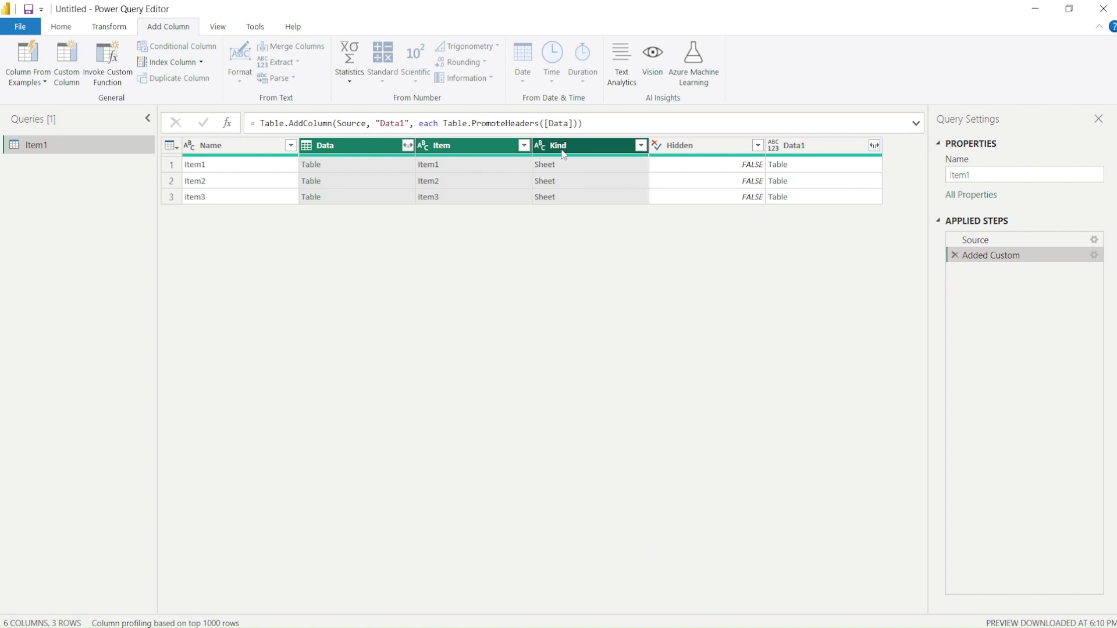
pyautogui.keyDown('ctrl'); pyautogui.click(683, 155); pyautogui.keyUp('ctrl')
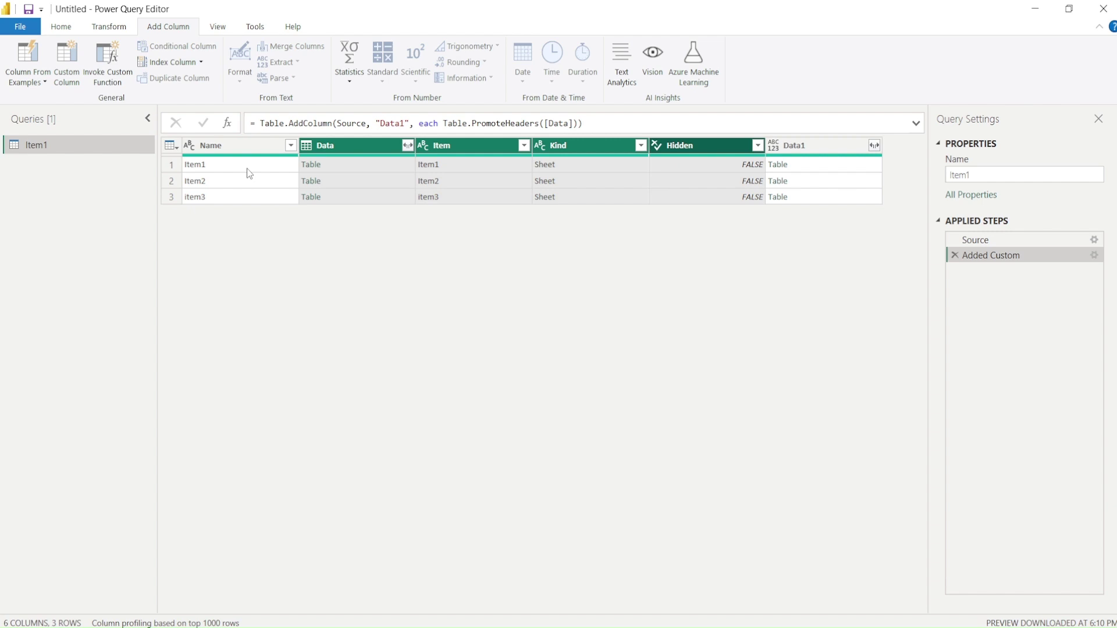
# - Remove the Data, Item, Kind and Hidden columns and expand all Data1 columns into 55 rows
pyautogui.rightClick(336, 153)
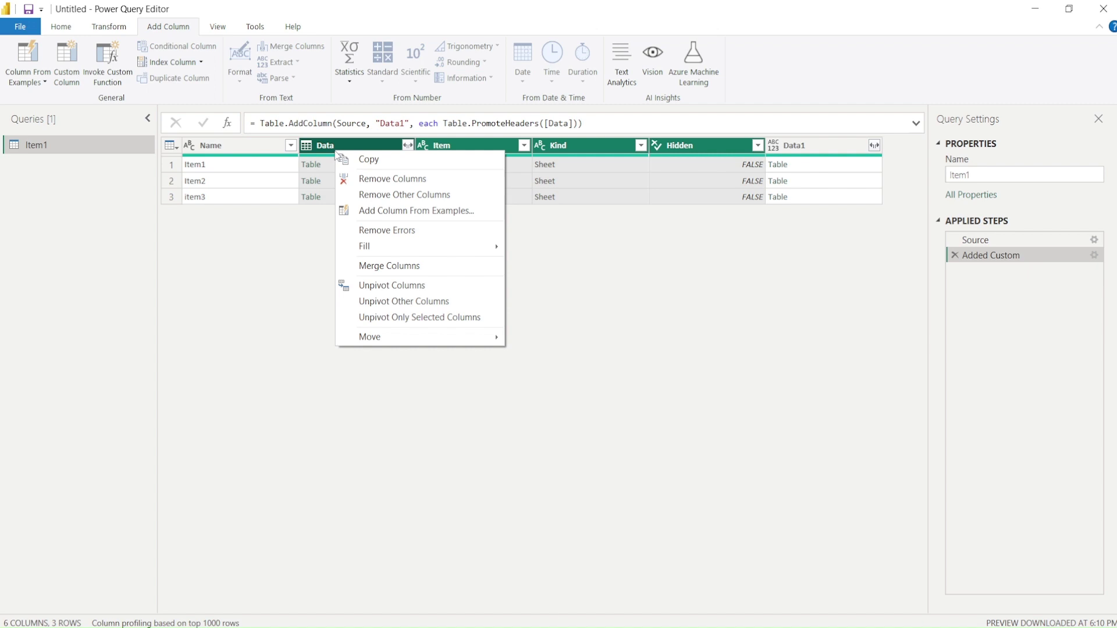
pyautogui.click(371, 180)
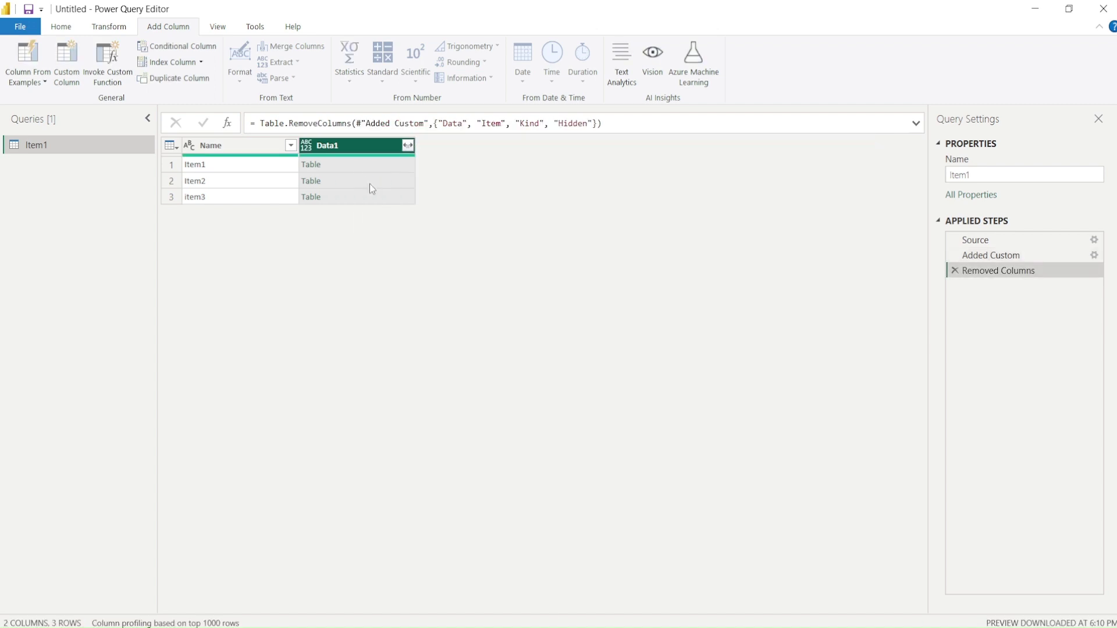
pyautogui.click(407, 145)
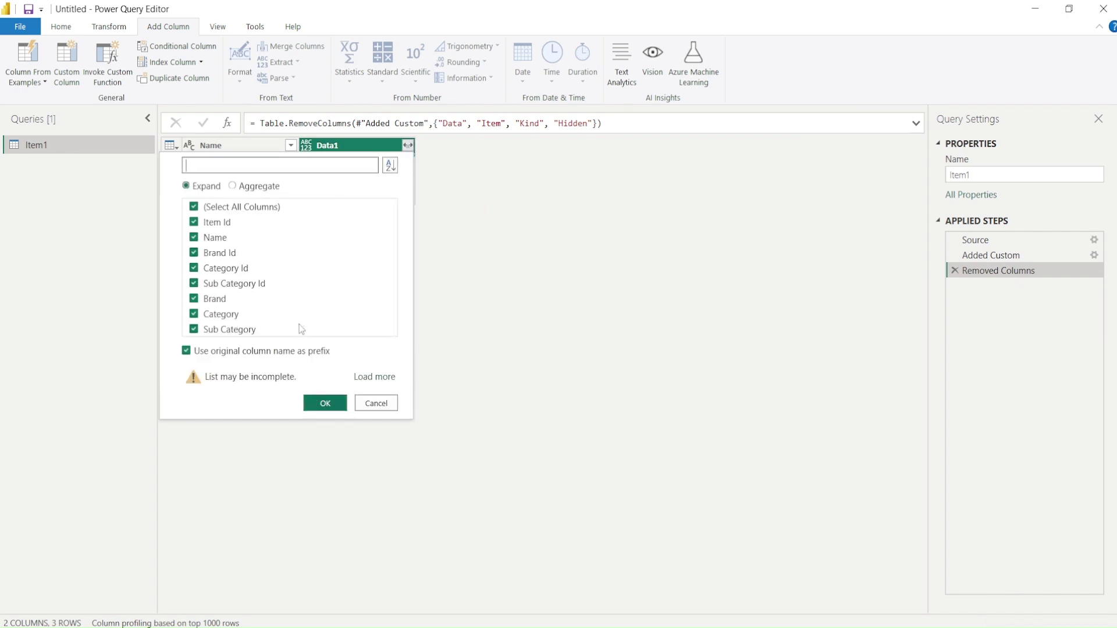
pyautogui.click(316, 405)
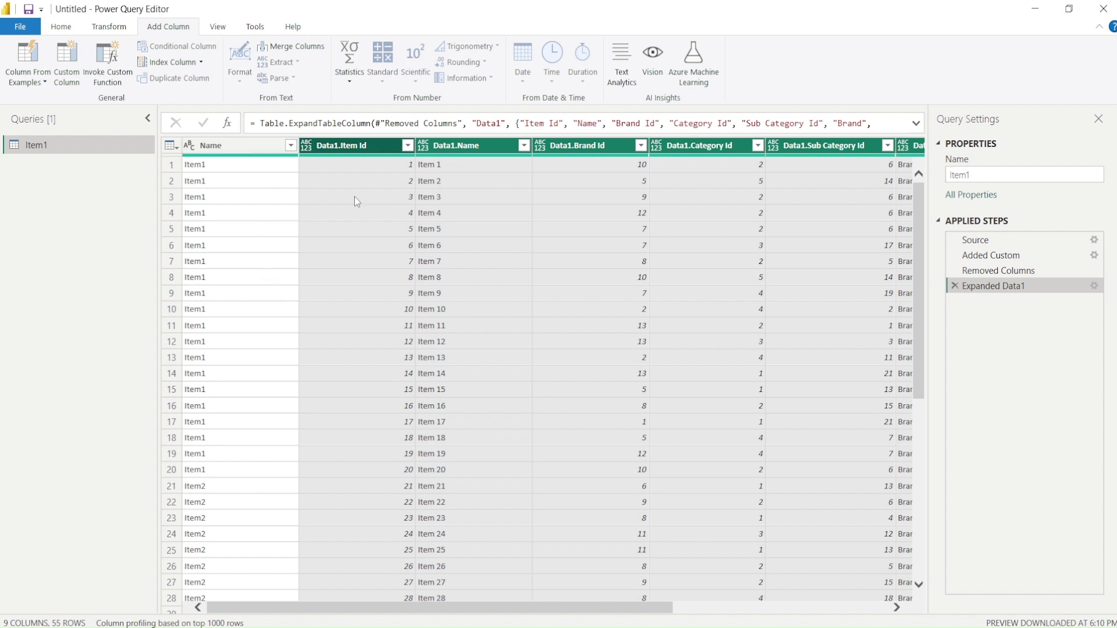
# - On the Home tab, select the Name column and scroll through the combined rows
pyautogui.click(69, 26)
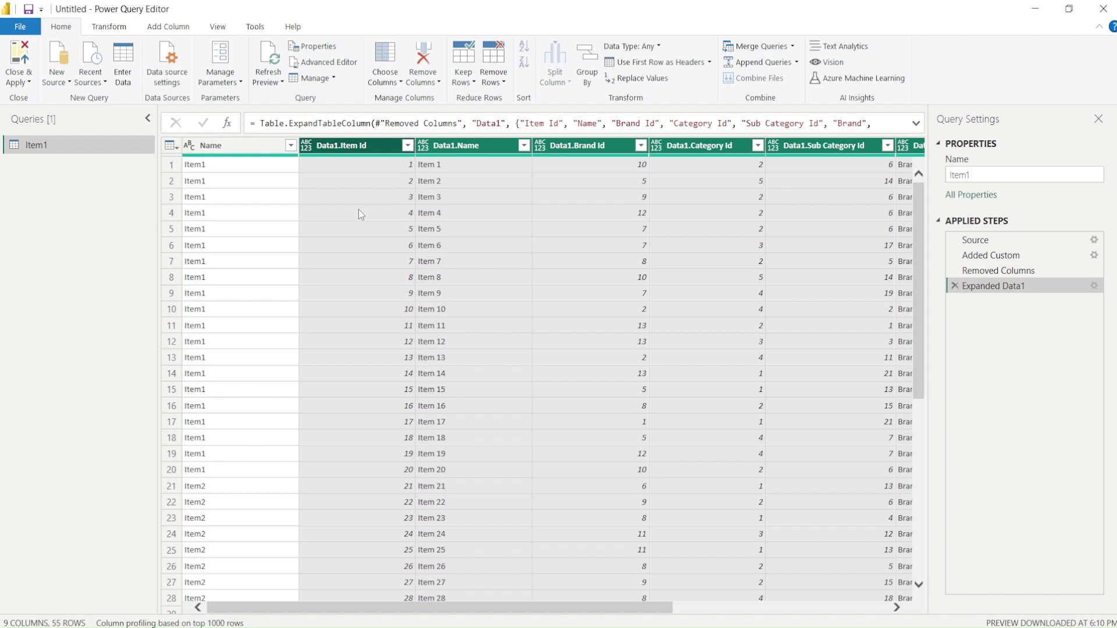
pyautogui.click(228, 146)
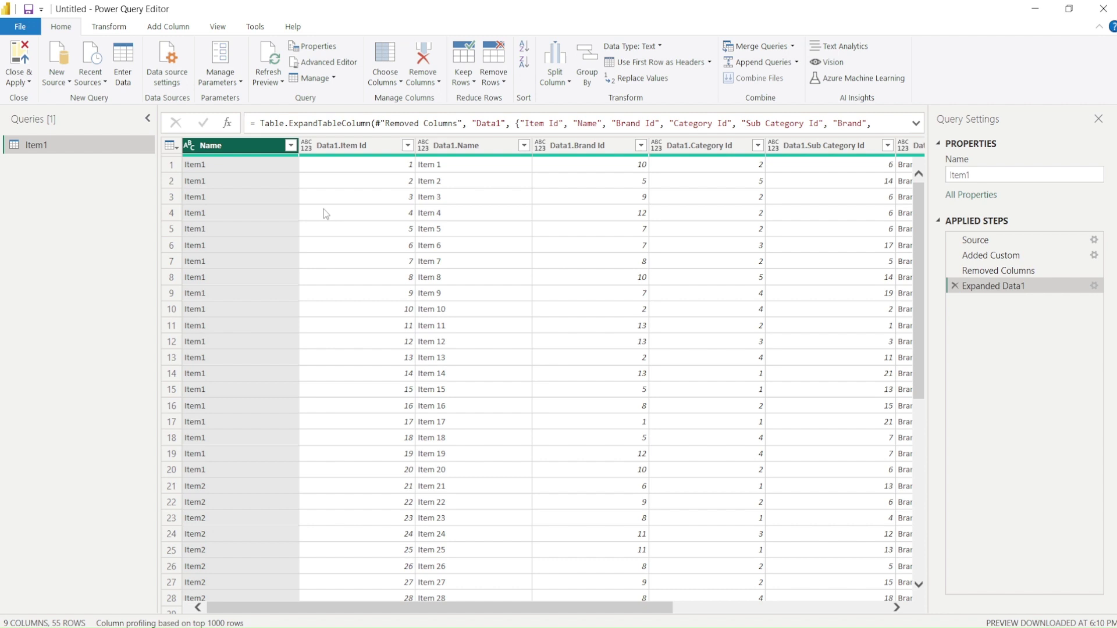
pyautogui.scroll(-9, 325, 215)
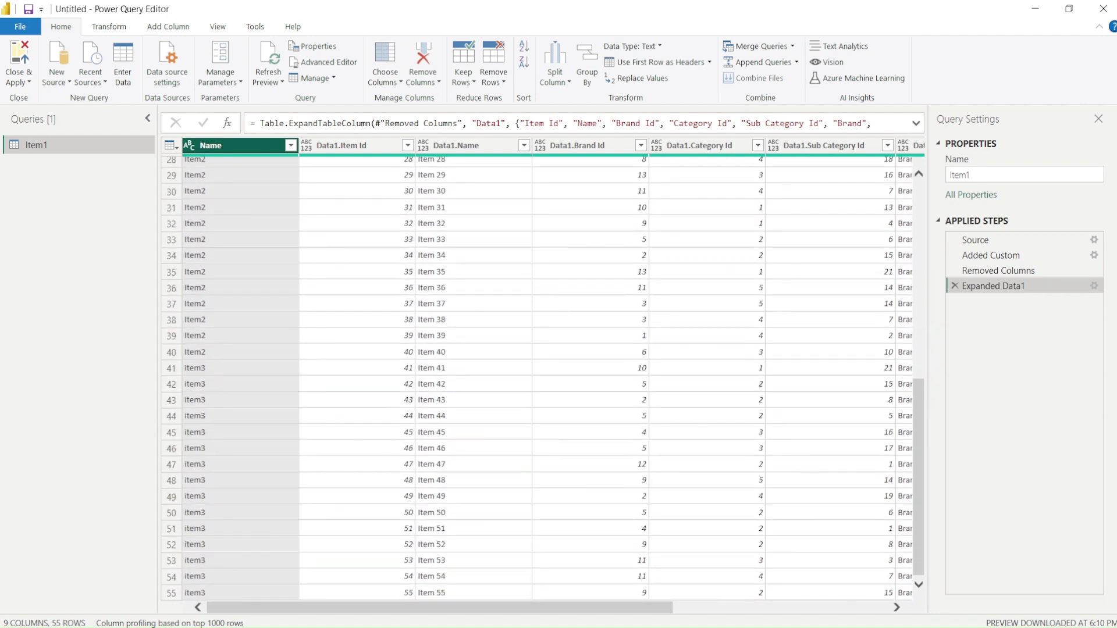
# - In Excel, copy the item3 headers and first two rows (A1:H3)
pyautogui.hotkey('alt', 'Tab')
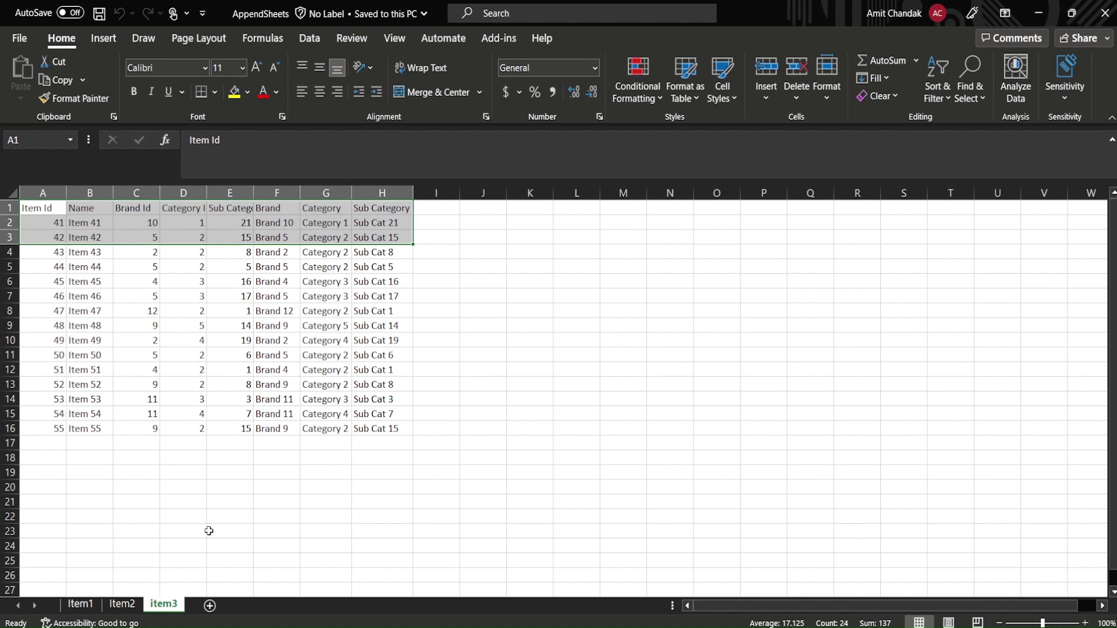
pyautogui.click(82, 343)
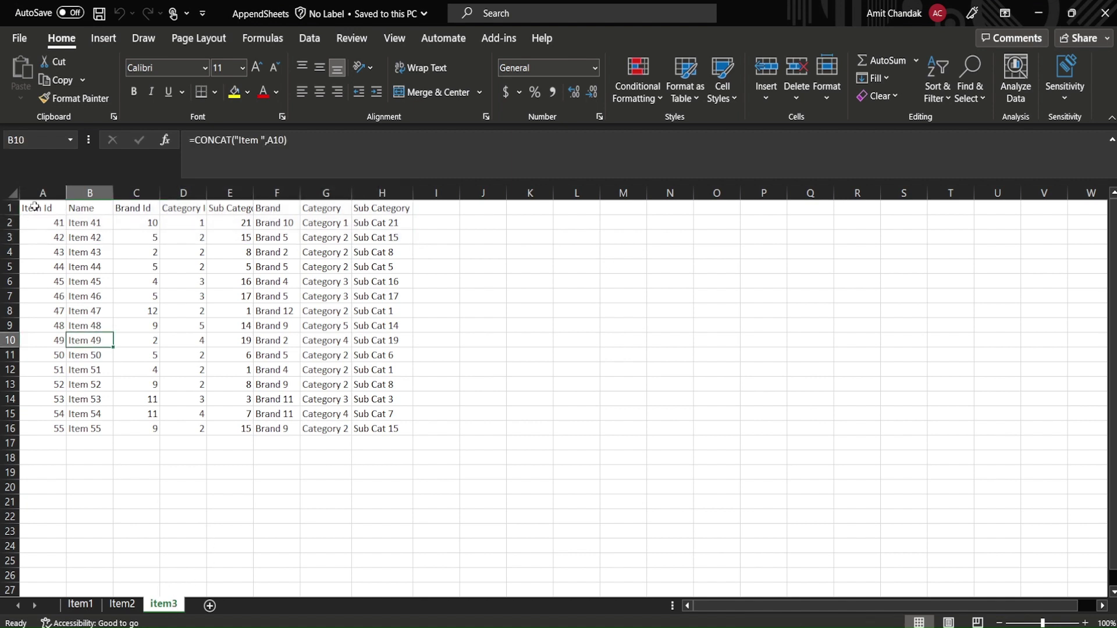
pyautogui.moveTo(34, 206); pyautogui.dragTo(398, 237)
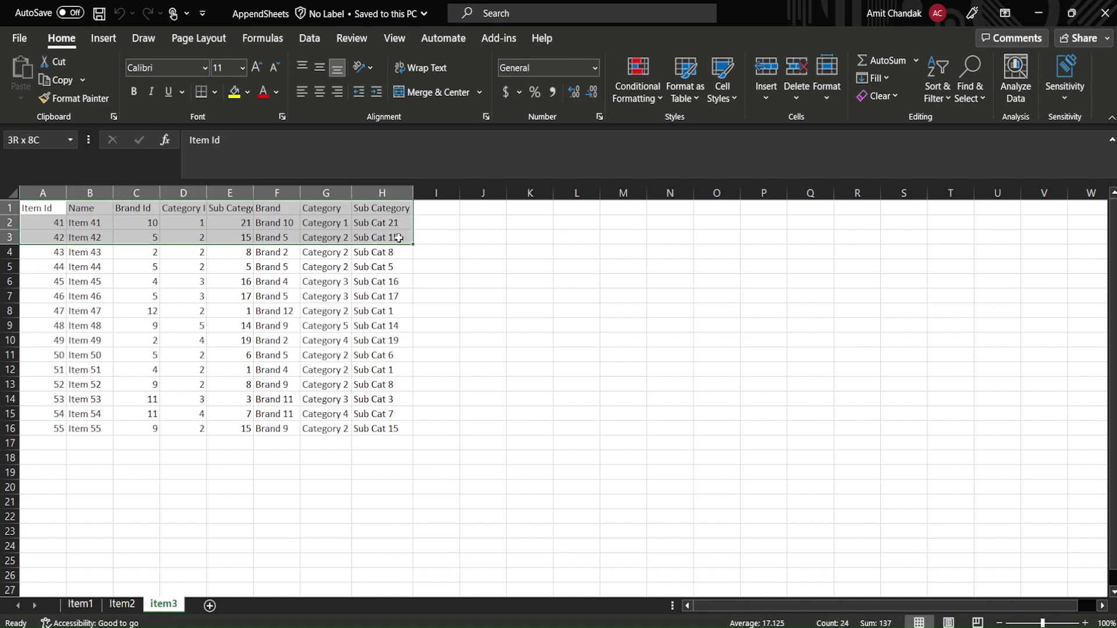
pyautogui.hotkey('ctrl', 'c')
# - Add a new sheet named item4 and paste the copied rows at A1
pyautogui.click(209, 606)
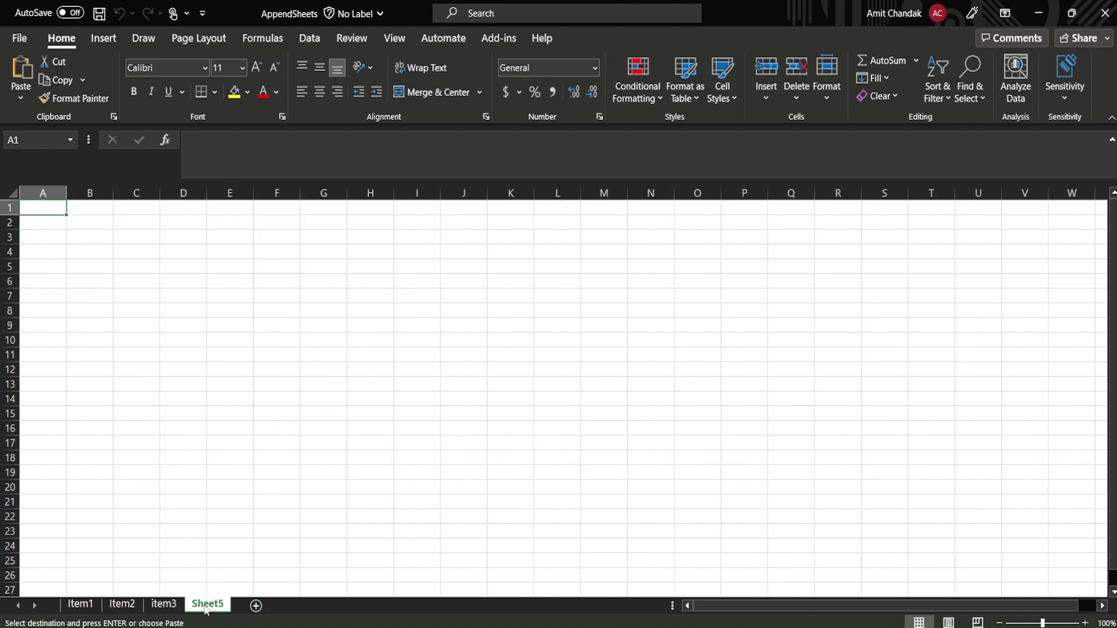
pyautogui.doubleClick(198, 605)
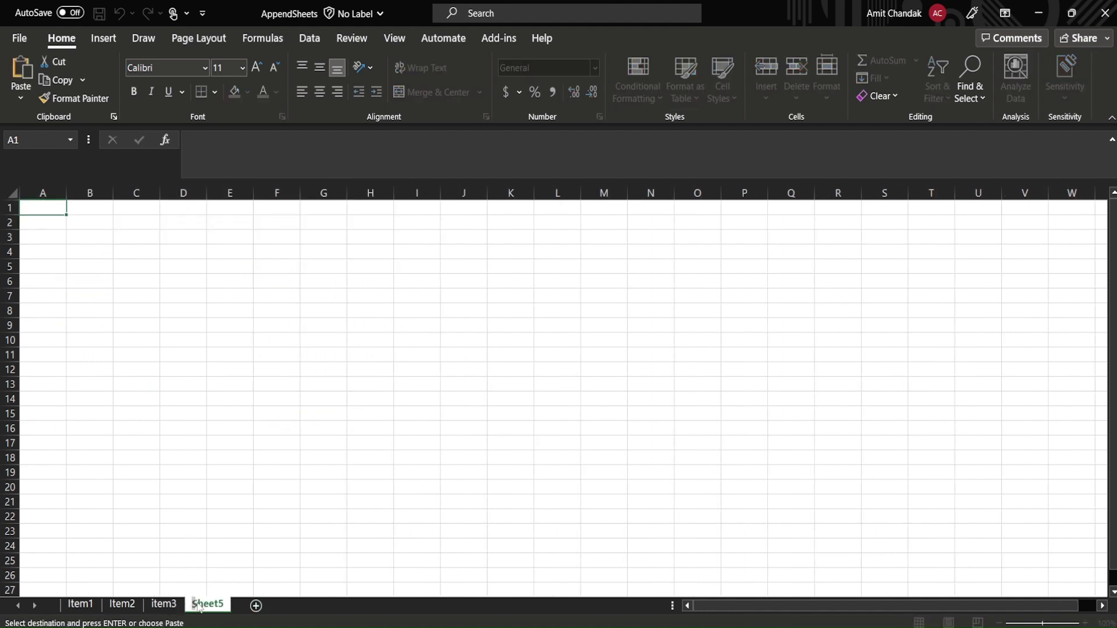
pyautogui.write('item4')
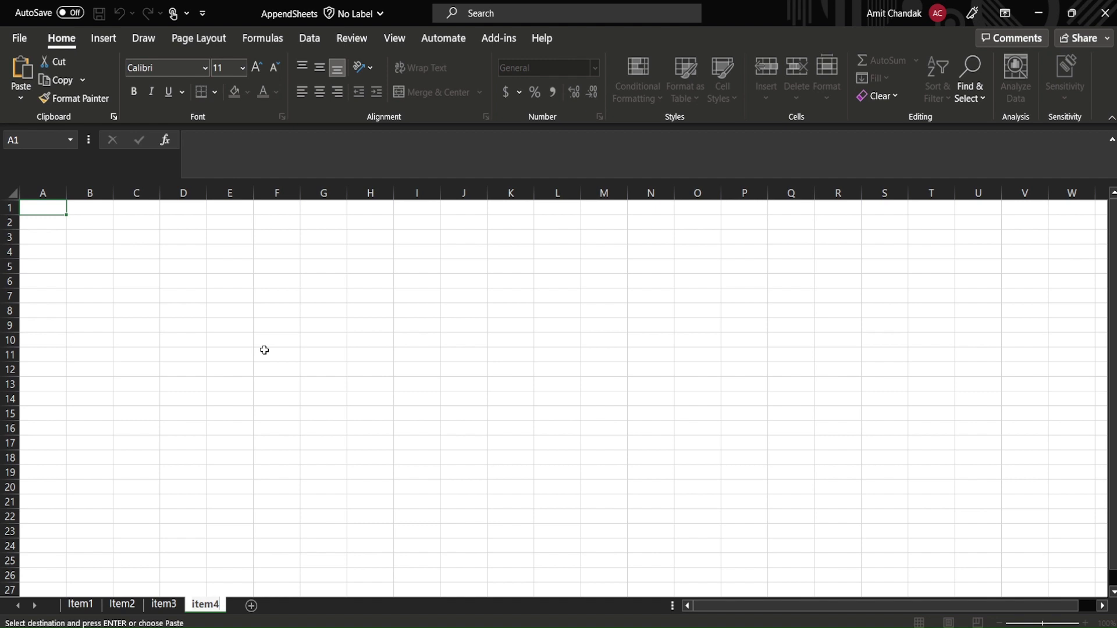
pyautogui.click(204, 240)
pyautogui.click(30, 210)
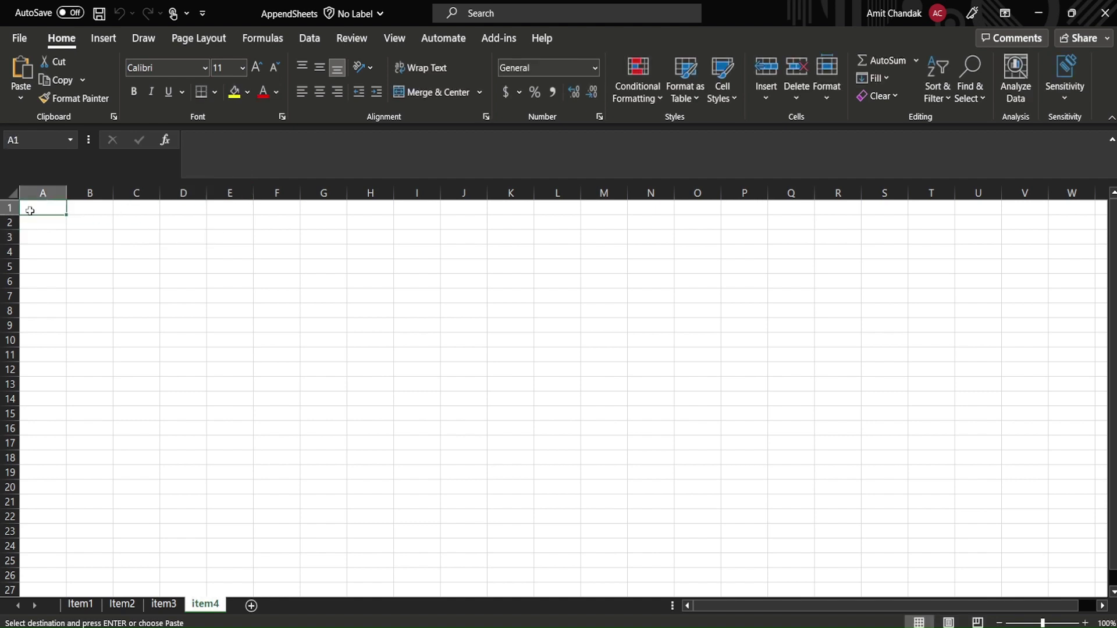
pyautogui.hotkey('ctrl', 'v')
# - Change the Item Ids in A2 and A3 to 56 and 57, then save the workbook
pyautogui.doubleClick(58, 224)
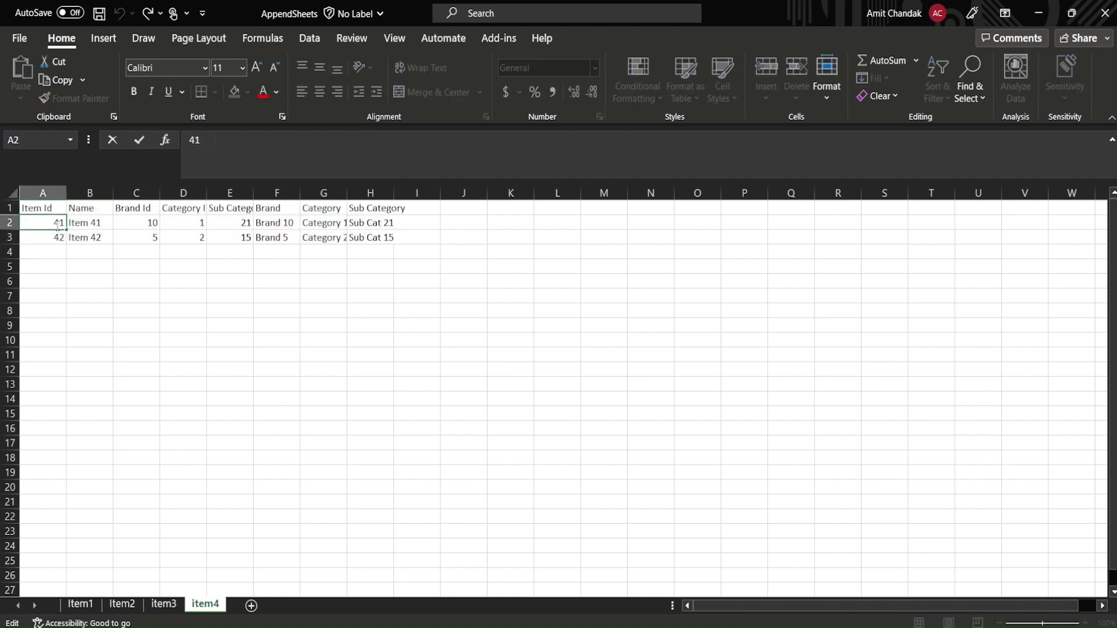
pyautogui.doubleClick(59, 224)
pyautogui.write('56')
pyautogui.press('Return')
pyautogui.doubleClick(58, 238)
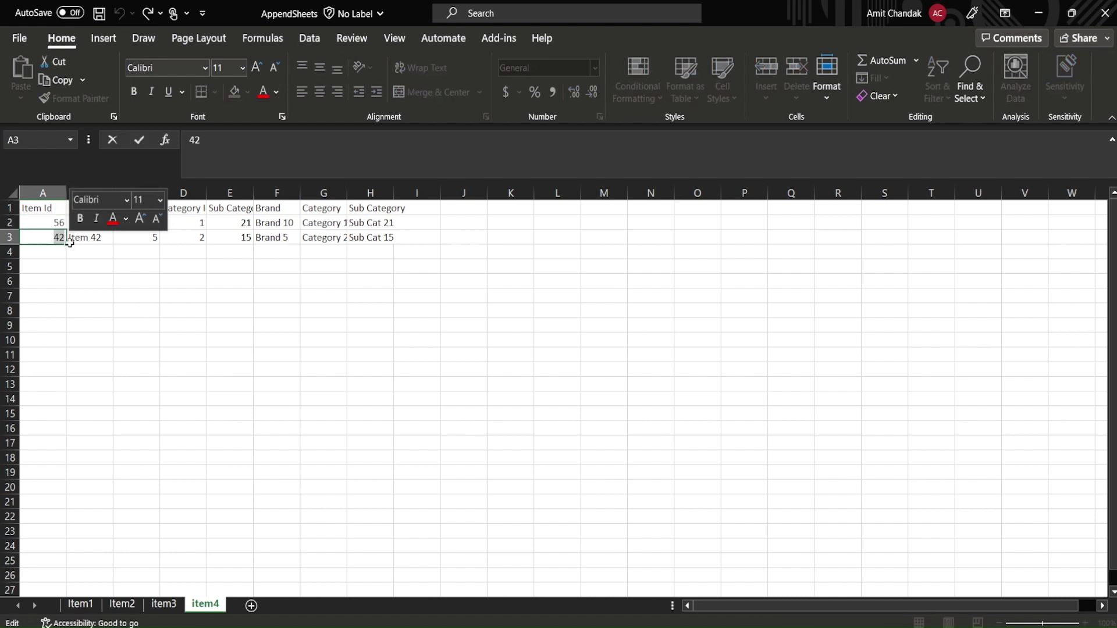
pyautogui.write('57')
pyautogui.click(107, 263)
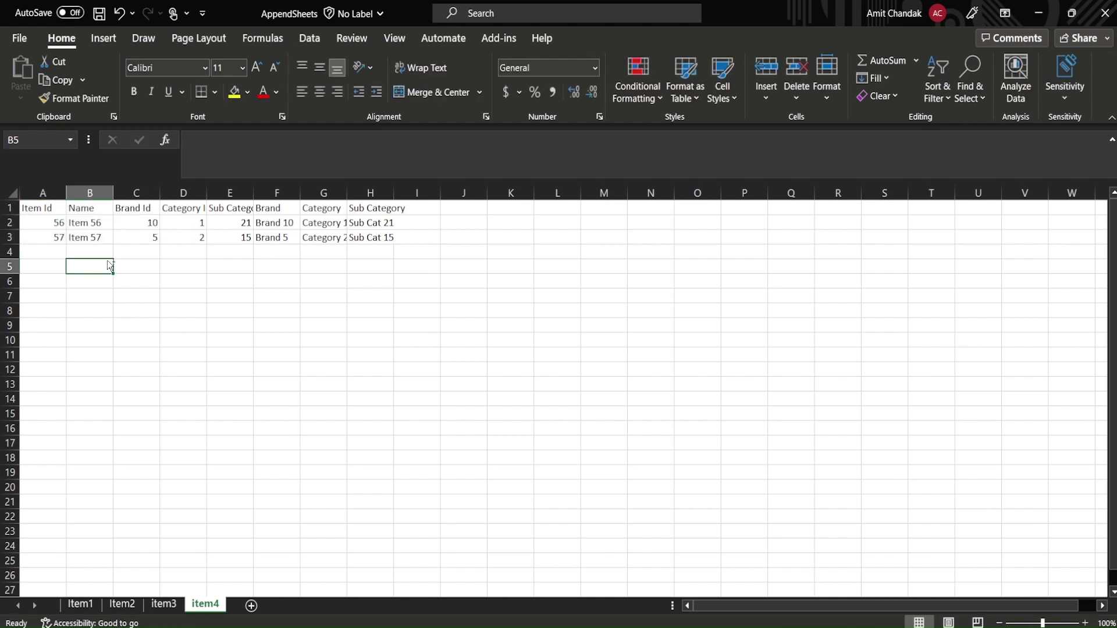
pyautogui.hotkey('ctrl', 's')
pyautogui.hotkey('alt', 'Tab')
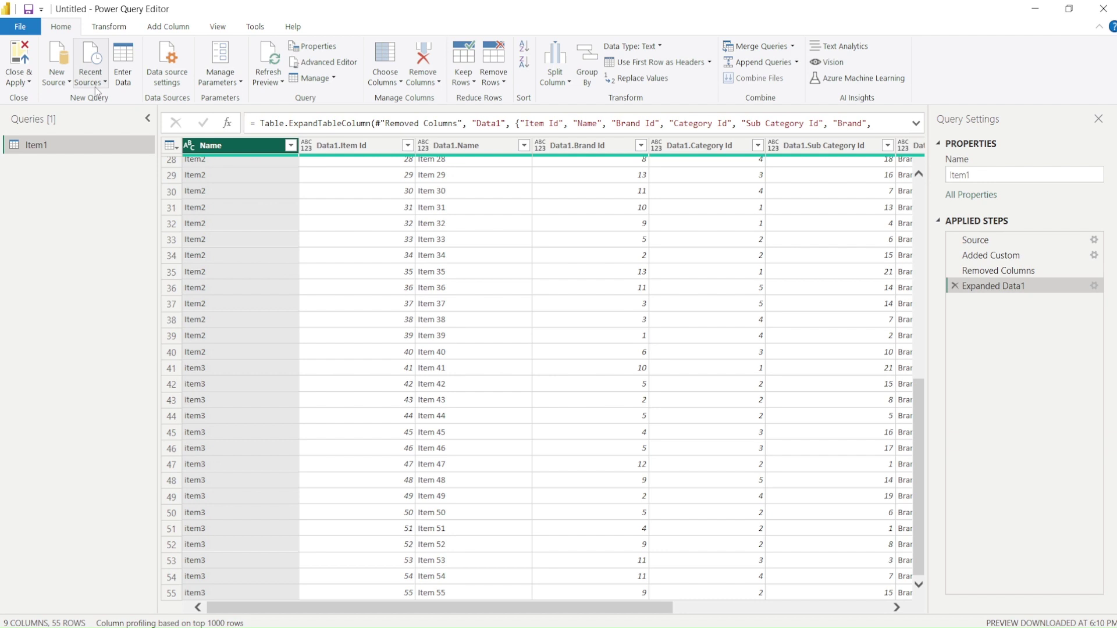
# - Refresh the preview to pick up item4 (57 rows), then review each applied step ending on Expanded Data1
pyautogui.click(266, 58)
pyautogui.scroll(-10, 285, 320)
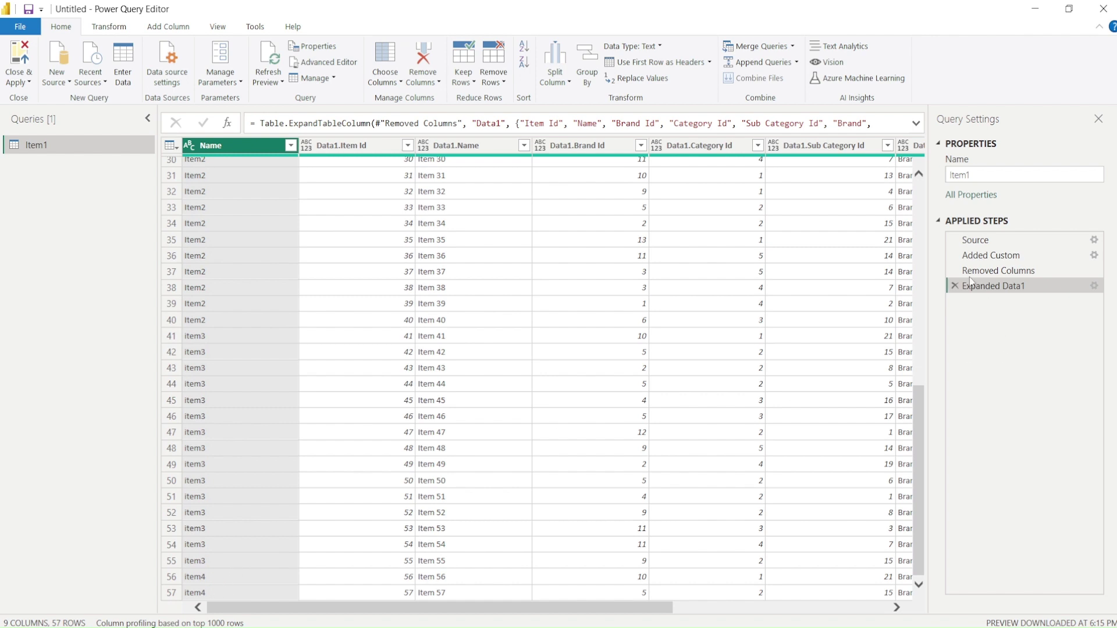
pyautogui.click(974, 241)
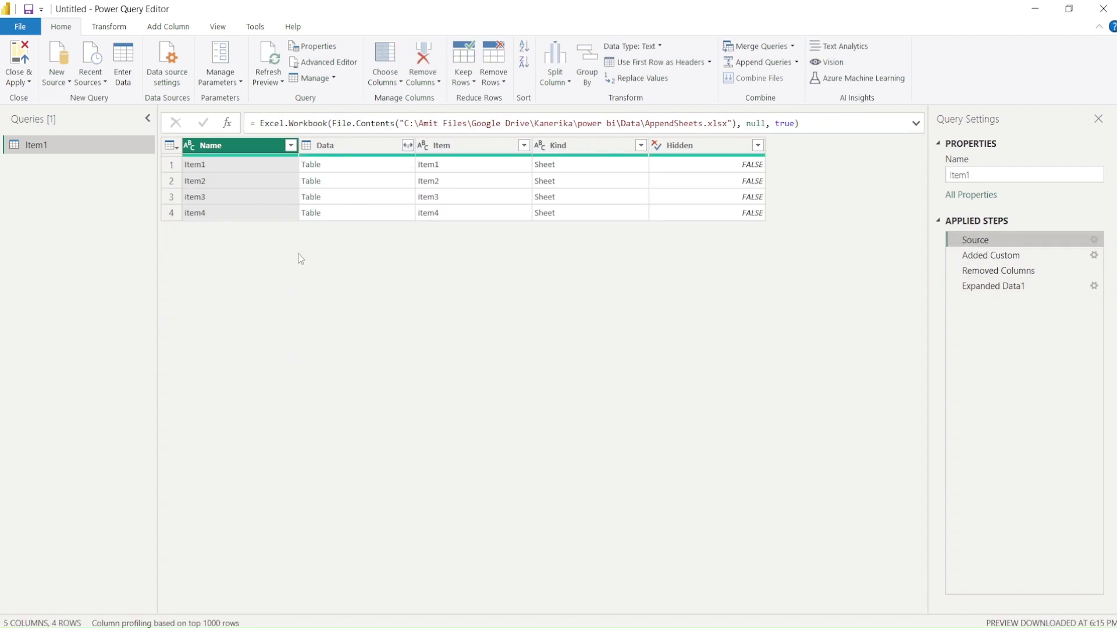
pyautogui.click(986, 259)
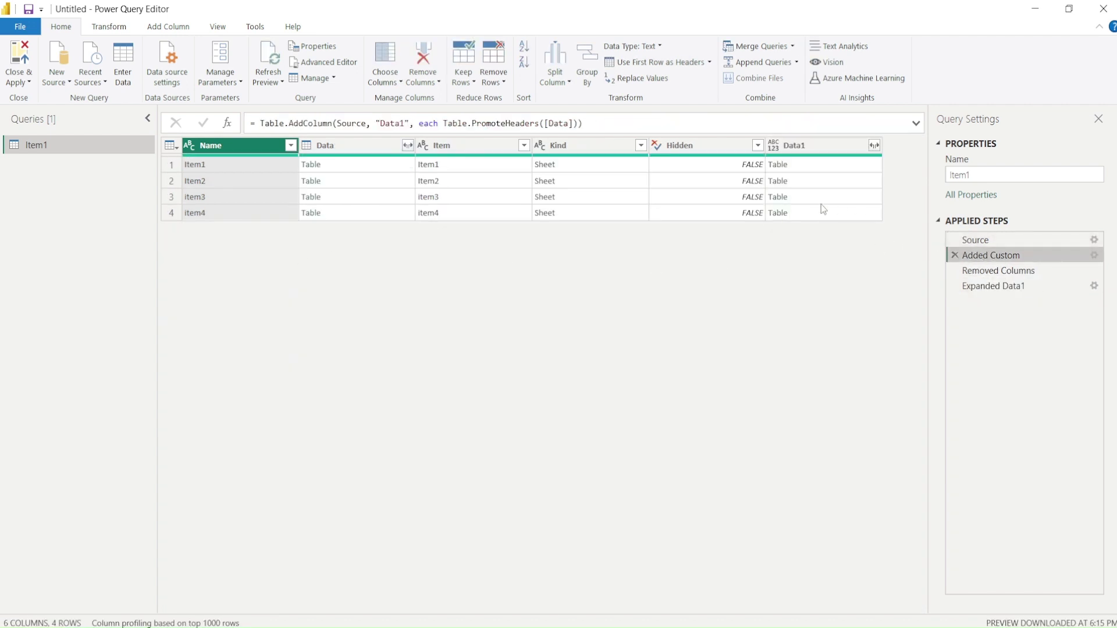
pyautogui.click(969, 273)
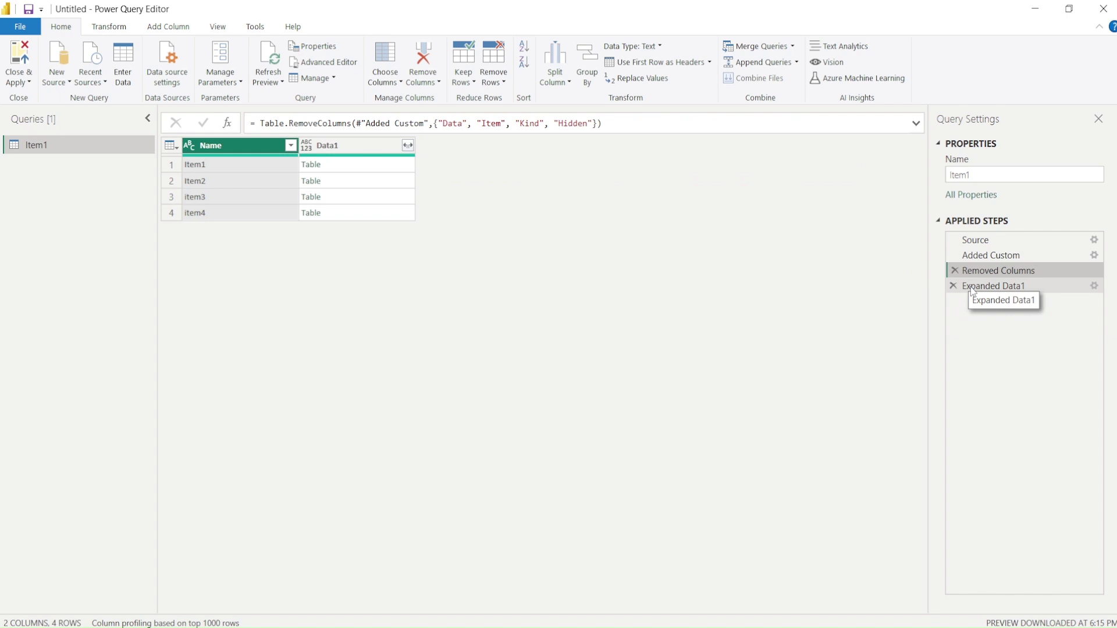
pyautogui.click(973, 290)
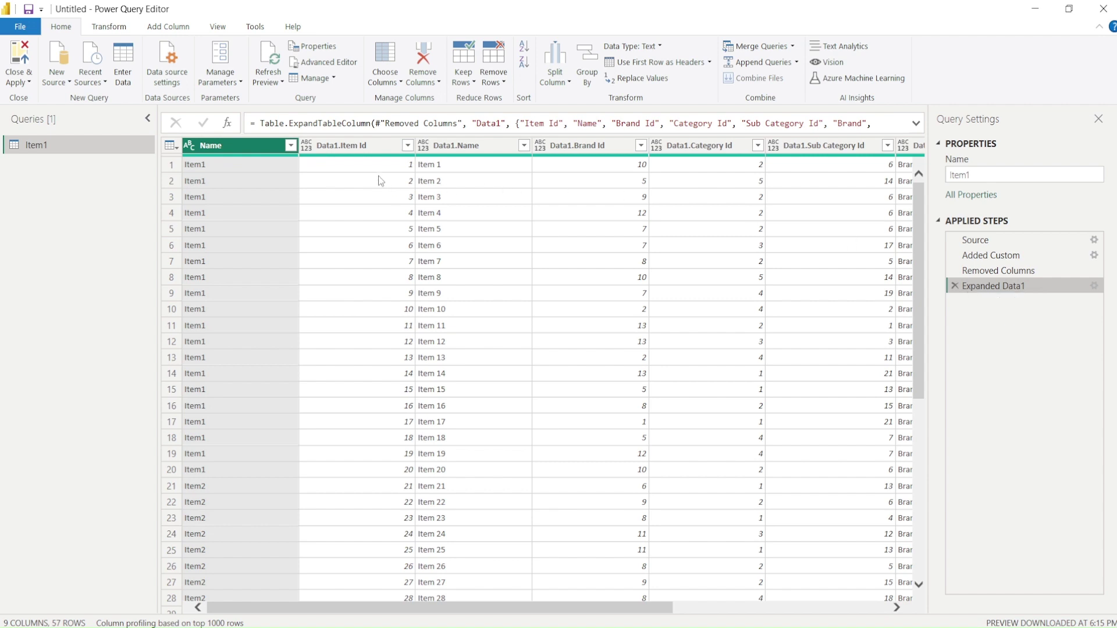
# - Select the Data1.Item Id column, then open the Close & Apply options to load Item1
pyautogui.click(359, 152)
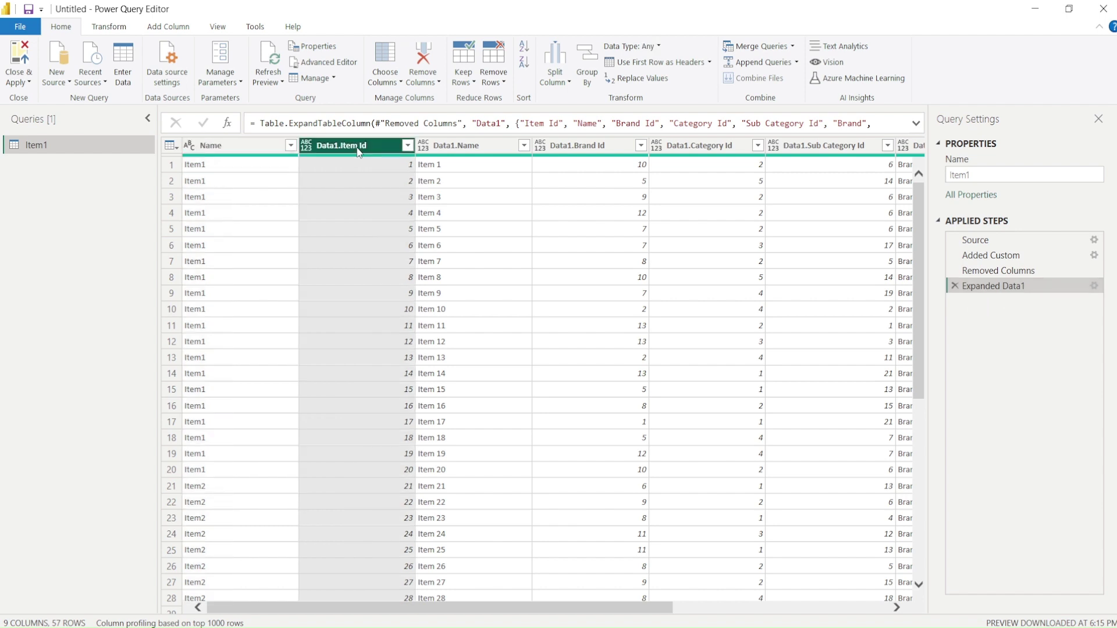
pyautogui.rightClick(359, 151)
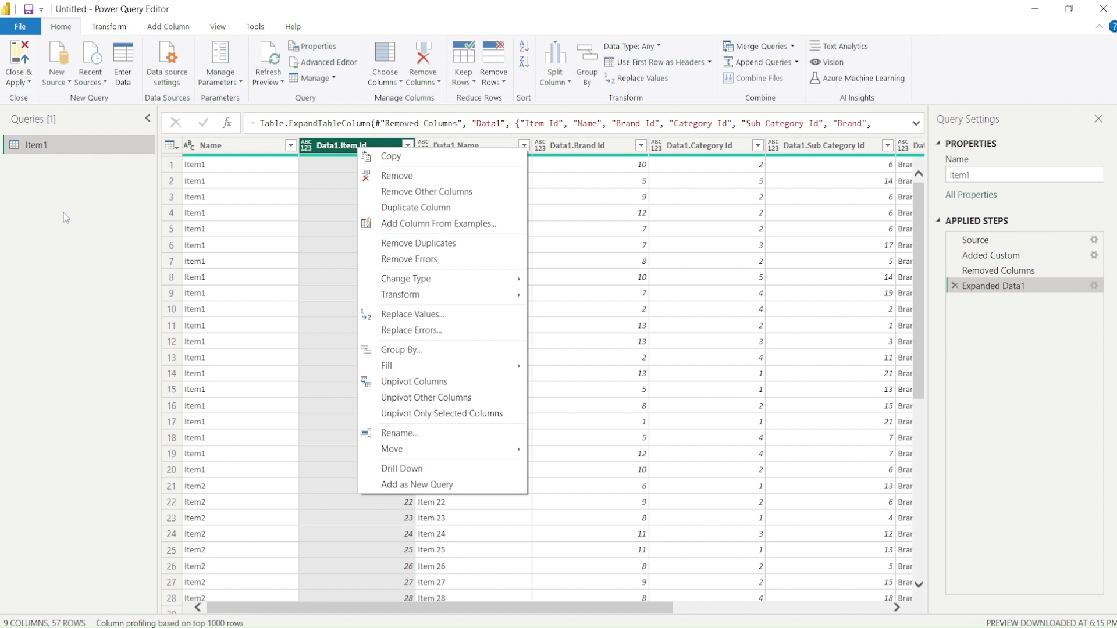
pyautogui.press('Escape')
pyautogui.click(18, 82)
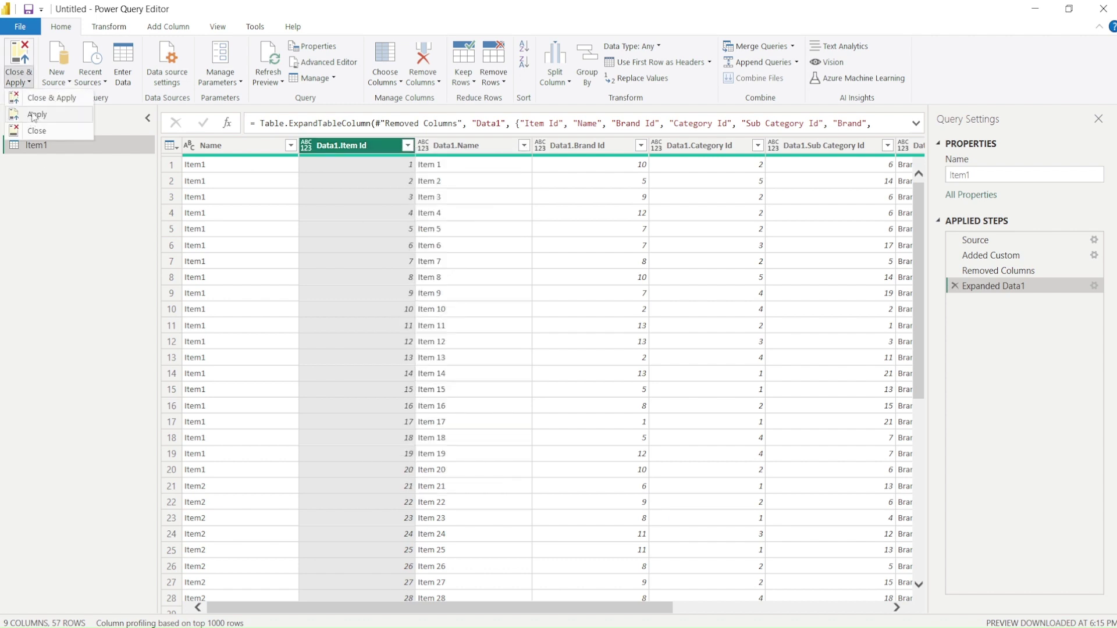
pyautogui.click(125, 235)
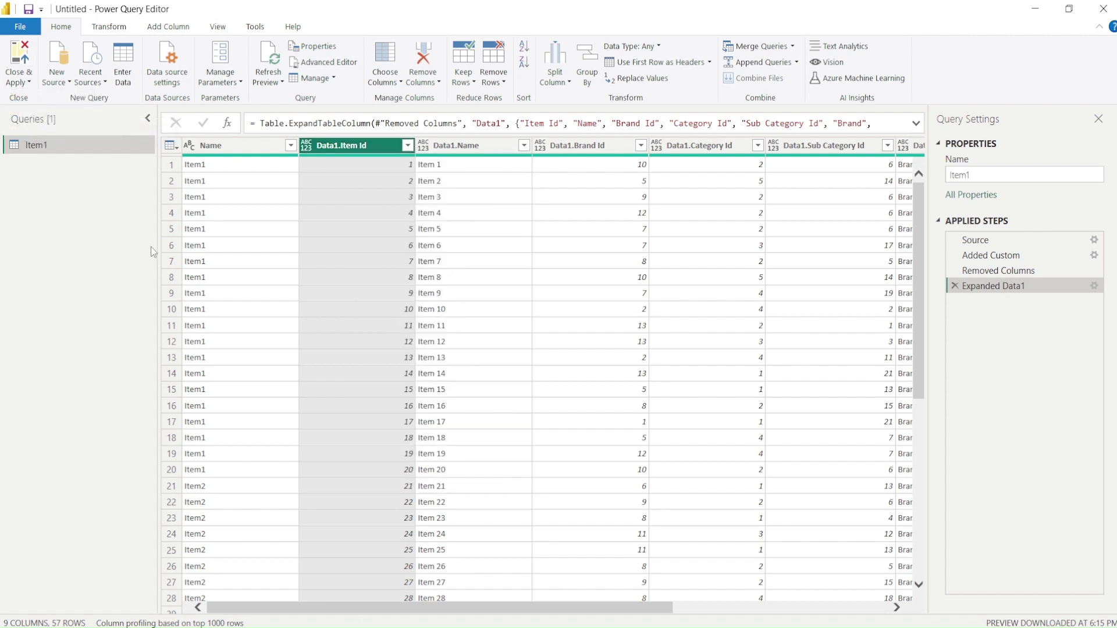